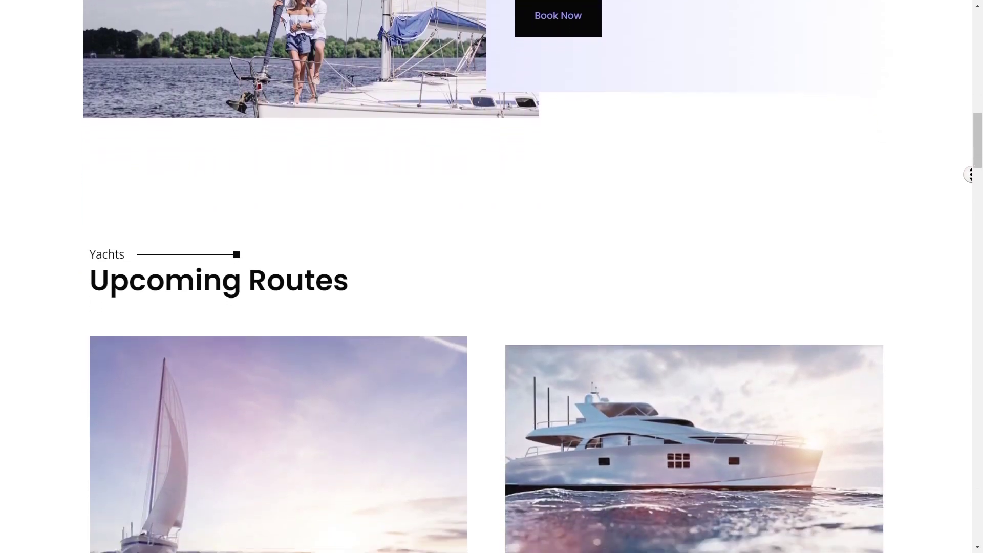
Step: Look through the yacht rental demo page from the Upcoming Routes section down to the testimonials
scroll(492, 277, "down", 10)
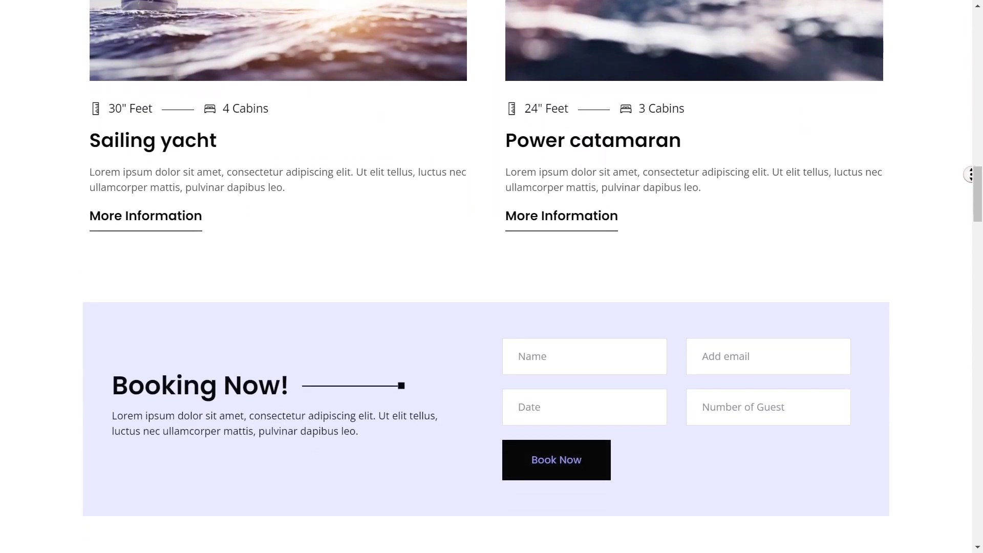
scroll(491, 277, "down", 10)
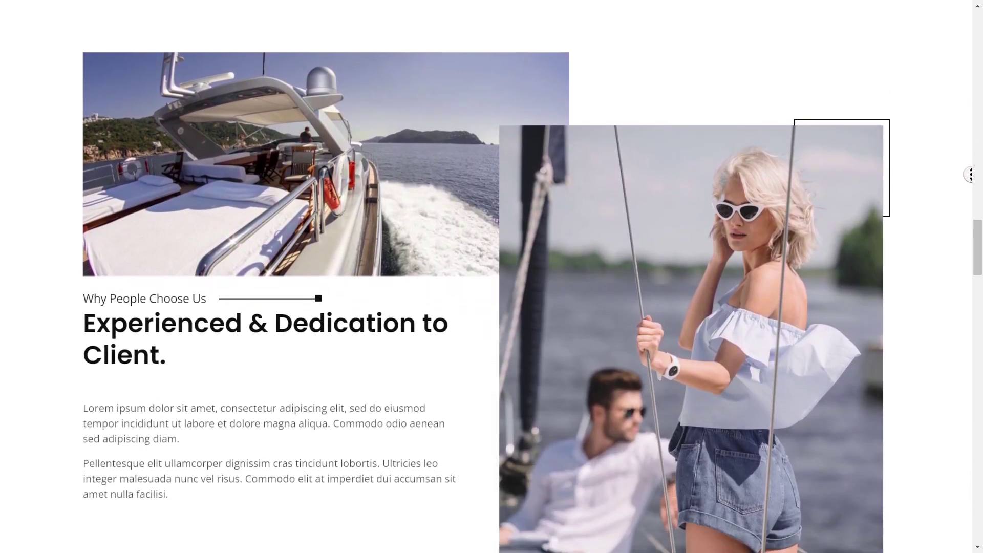
scroll(491, 277, "down", 10)
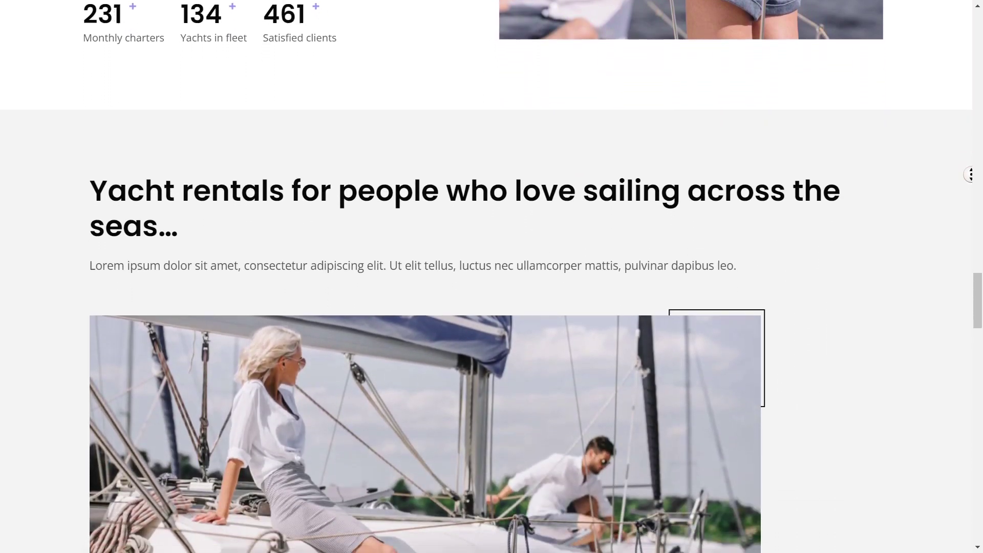
scroll(492, 277, "down", 10)
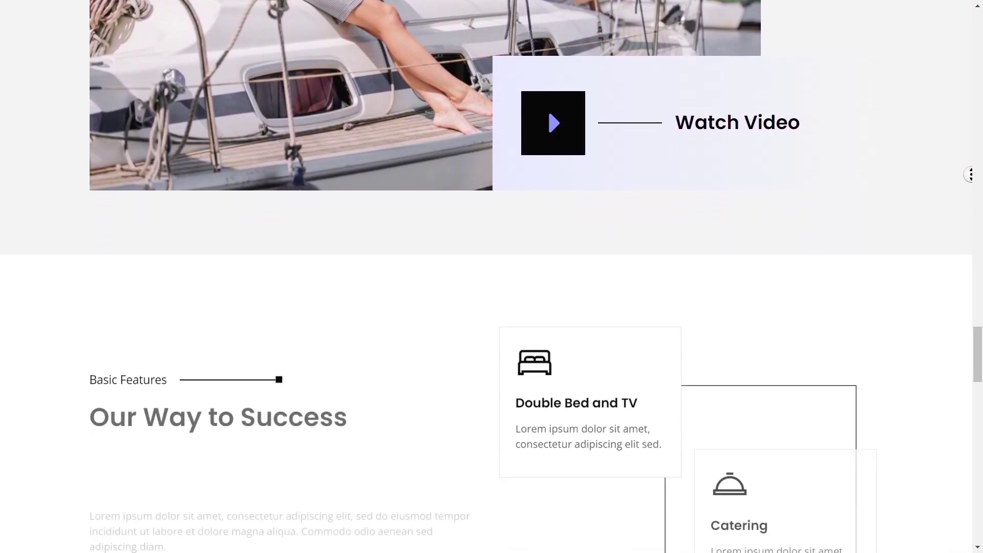
scroll(491, 276, "down", 12)
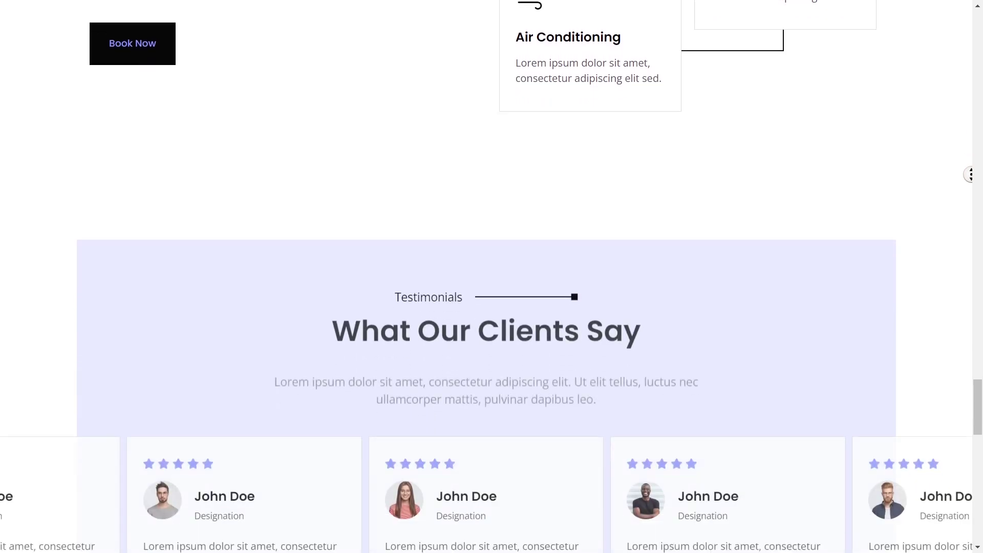
scroll(491, 276, "down", 5)
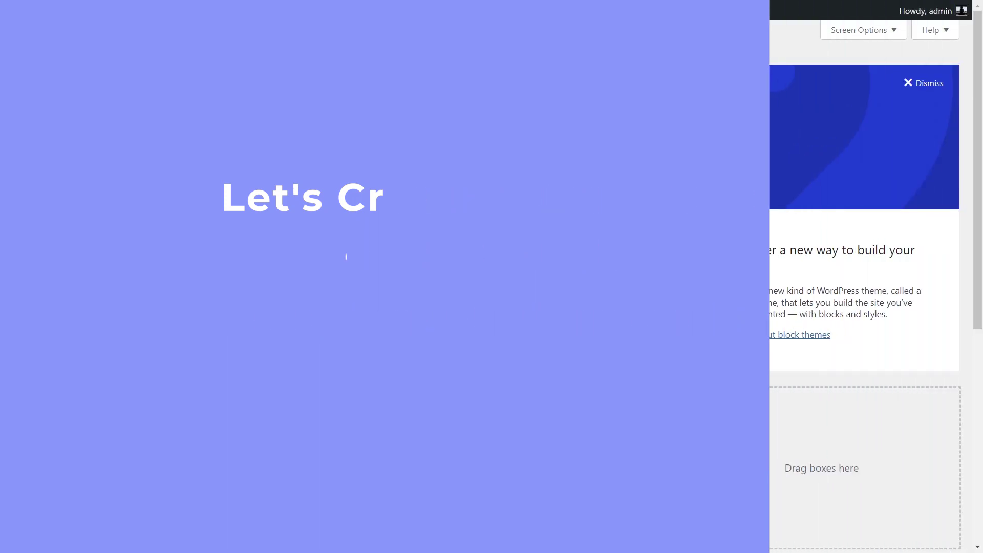
Step: Search the theme directory for "hello elementor", then install and activate the Hello Elementor theme
mouse_move(51, 208)
left_click(134, 211)
left_click(233, 43)
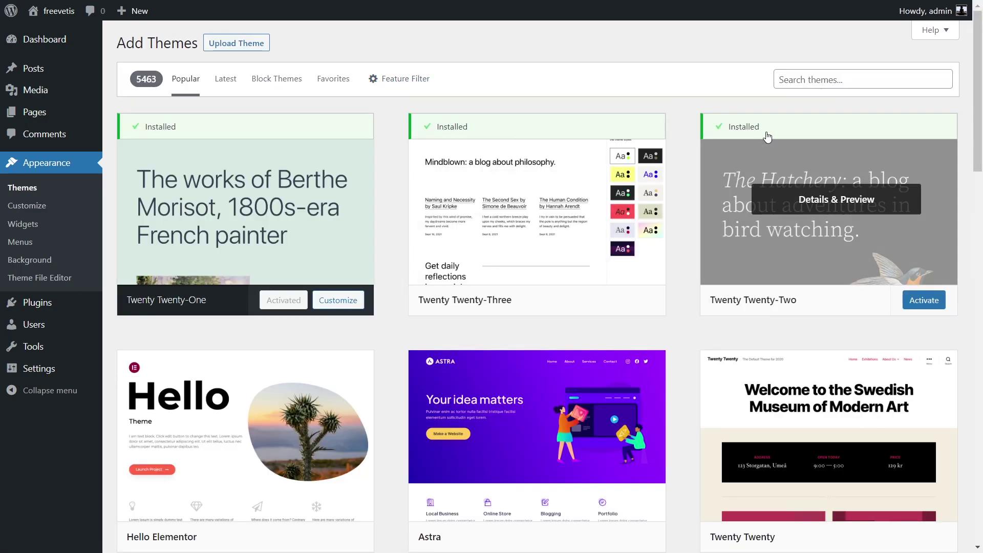
left_click(792, 80)
type("hello elementor")
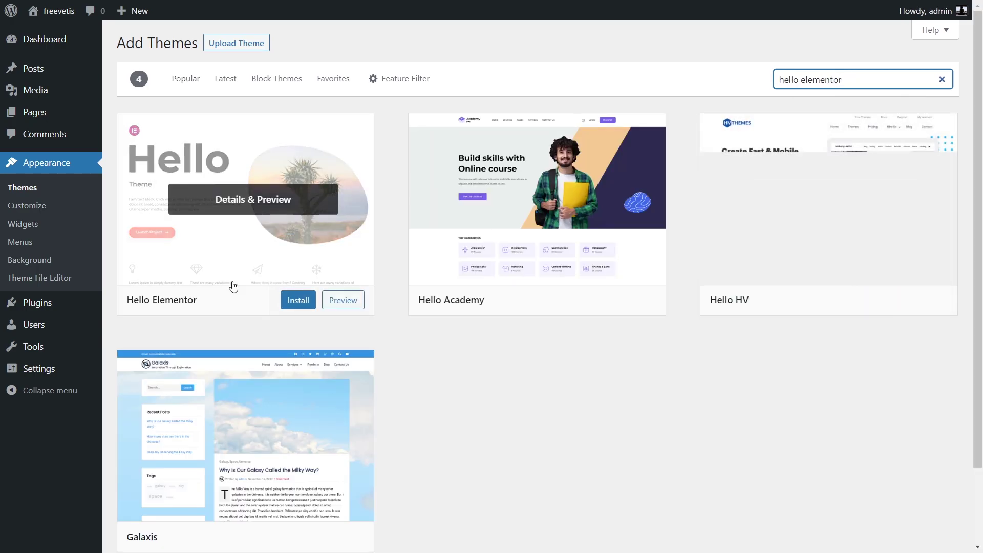
left_click(298, 300)
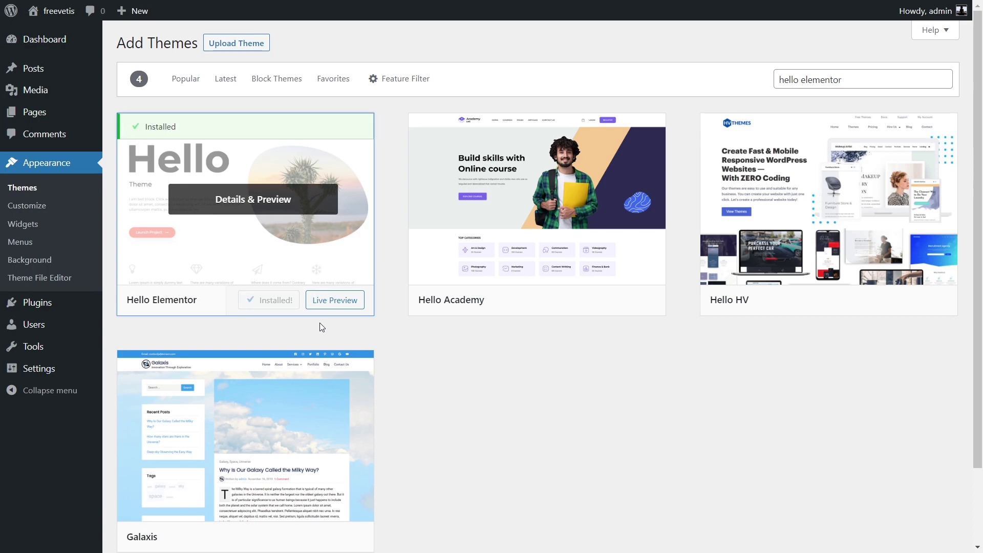
left_click(279, 302)
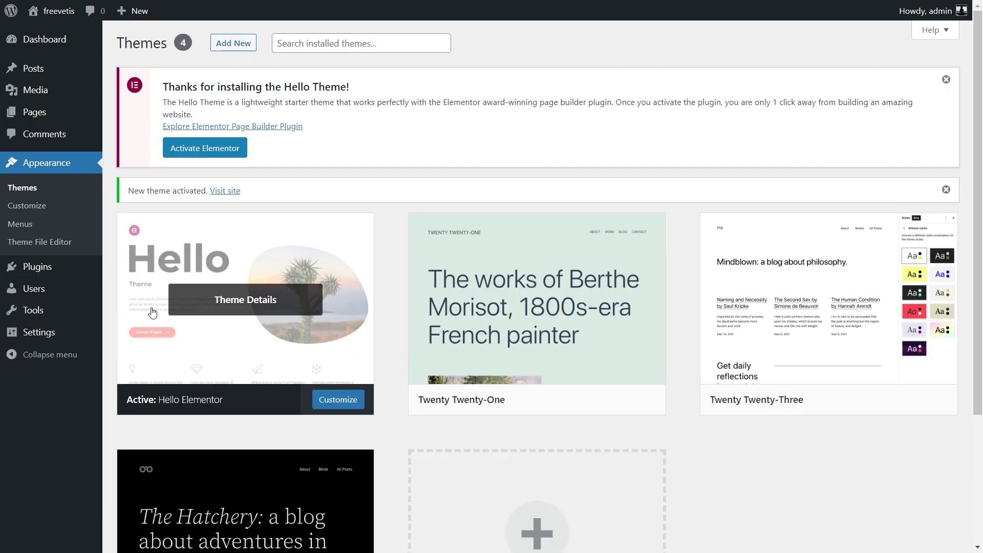
Step: Search for "template kit" among new plugins, then install and activate Template Kit – Import by Envato
mouse_move(48, 271)
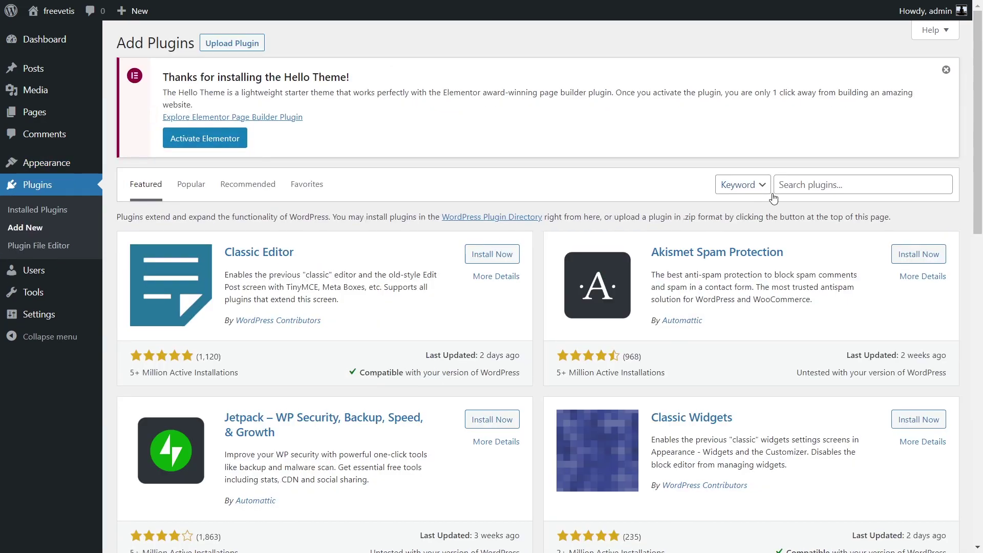
left_click(823, 186)
type("template kit")
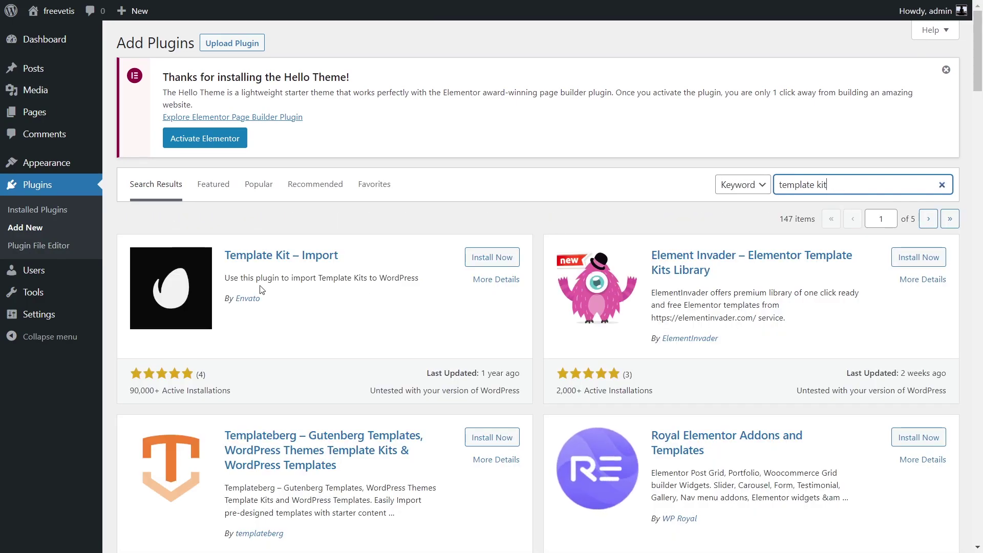
left_click(493, 257)
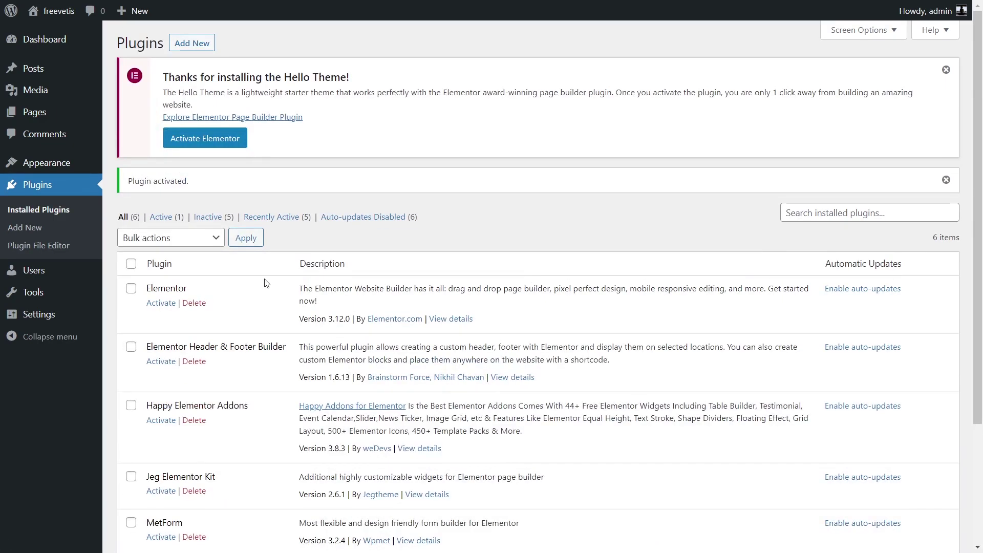
Step: Upload the Loparbay template kit ZIP file to the site's installed template kits
mouse_move(107, 287)
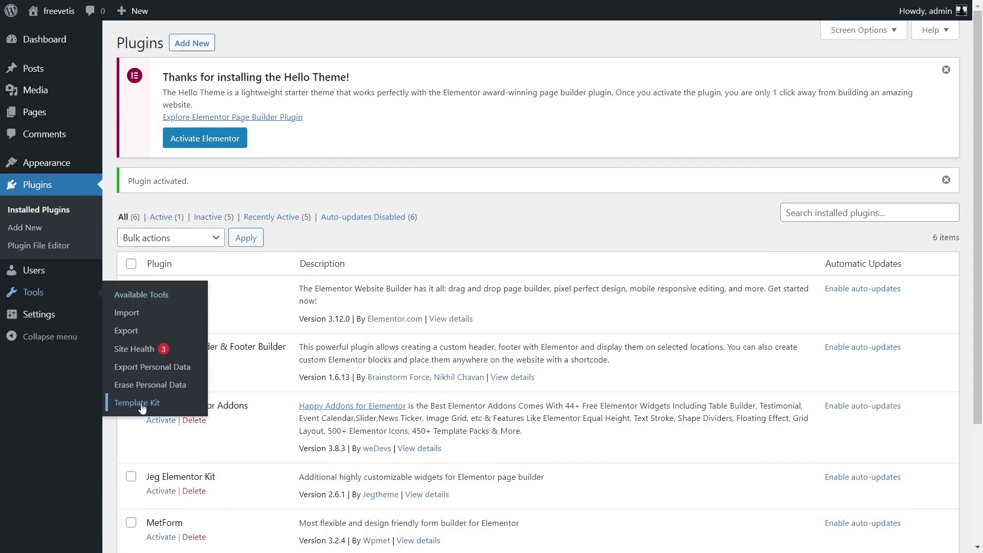
left_click(163, 407)
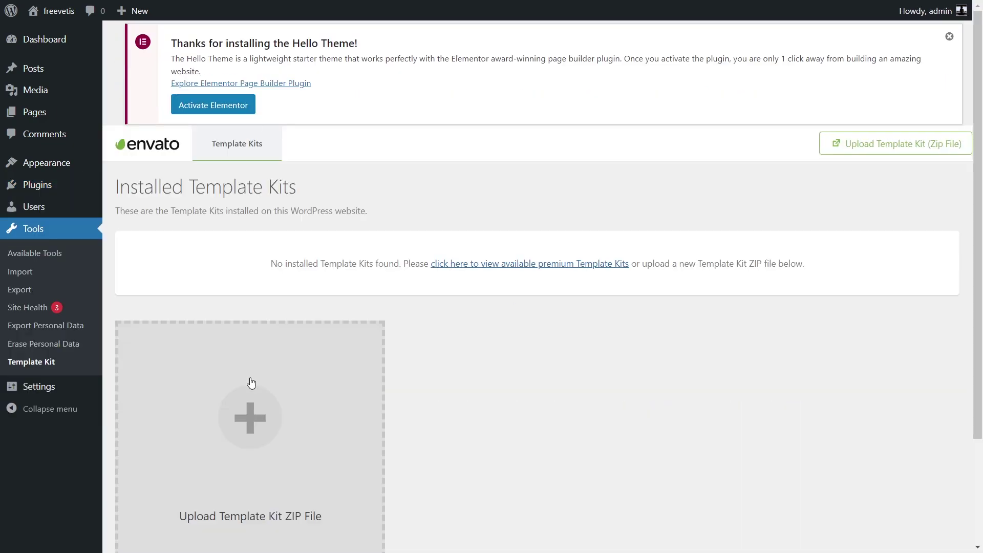
left_click(257, 408)
double_click(229, 179)
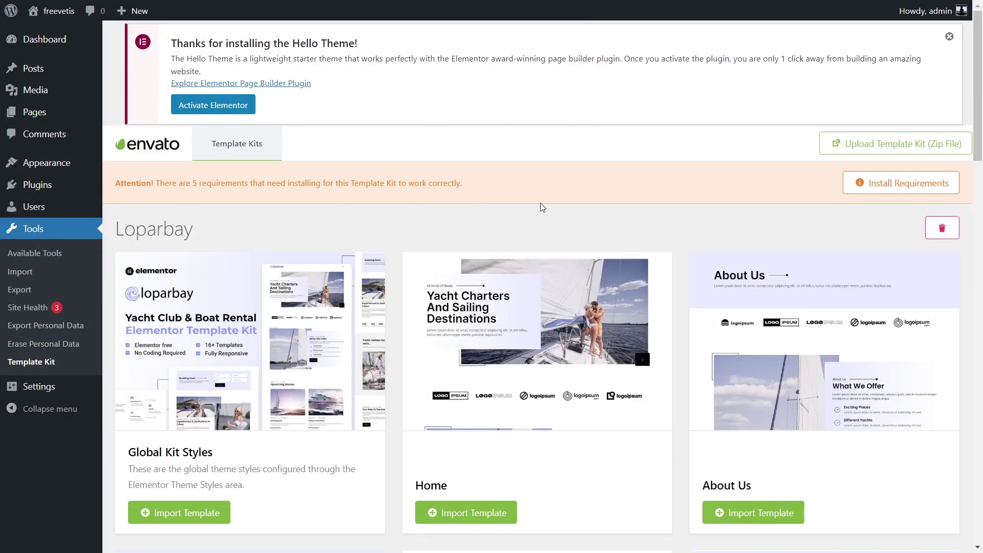
Step: Install and activate all missing plugin requirements of the Loparbay kit, and import its Global Kit Styles
left_click(901, 183)
left_click(437, 377)
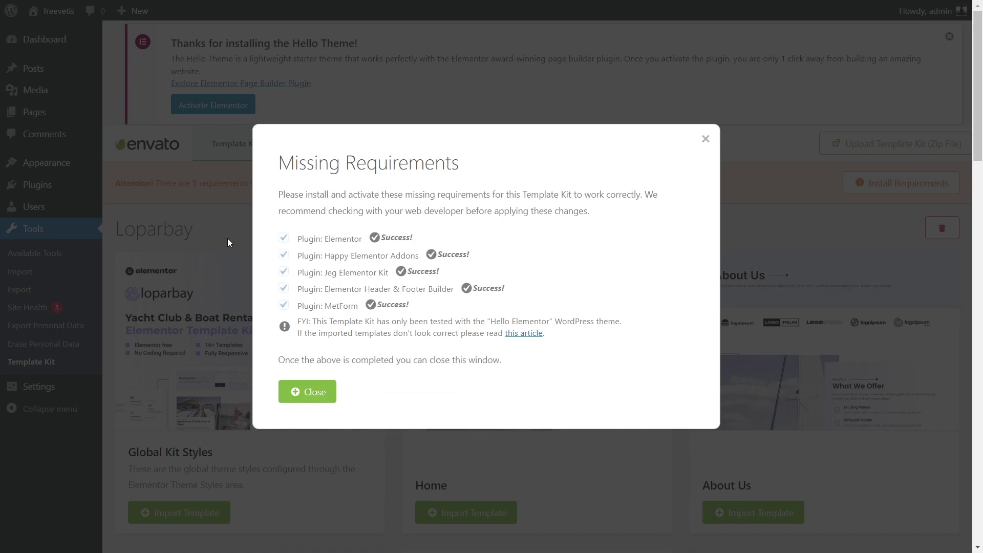
left_click(307, 392)
left_click(192, 434)
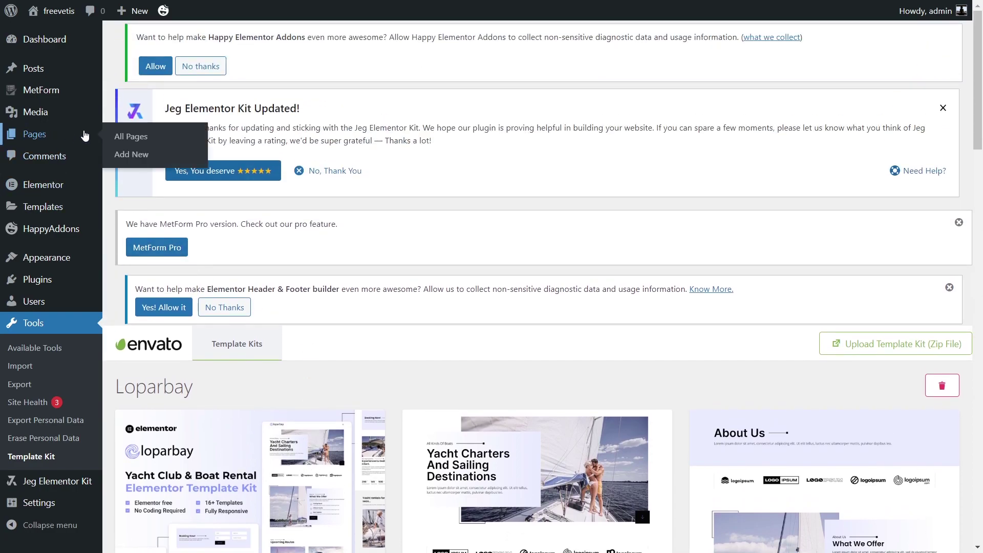
Step: Create a new page titled "Home" and publish it
left_click(145, 157)
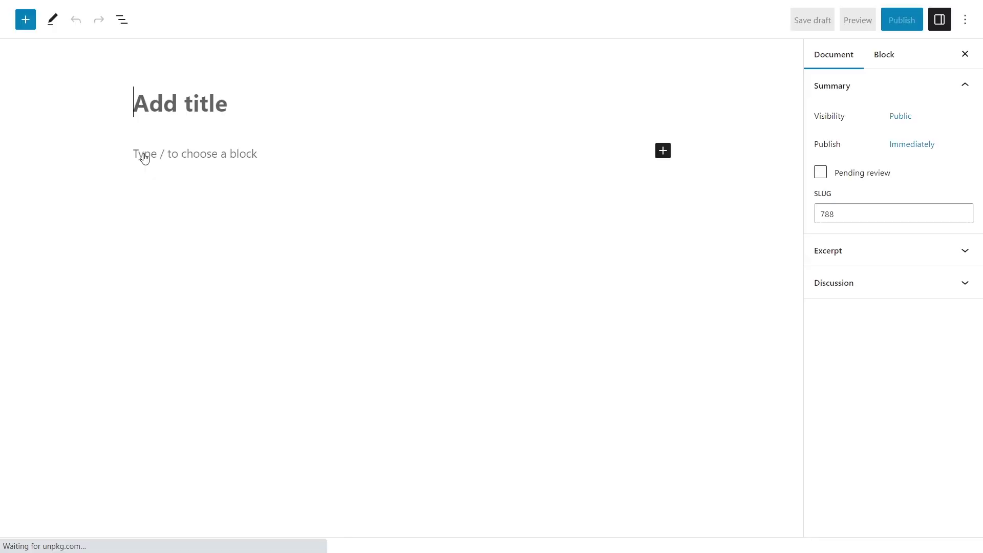
type("Home")
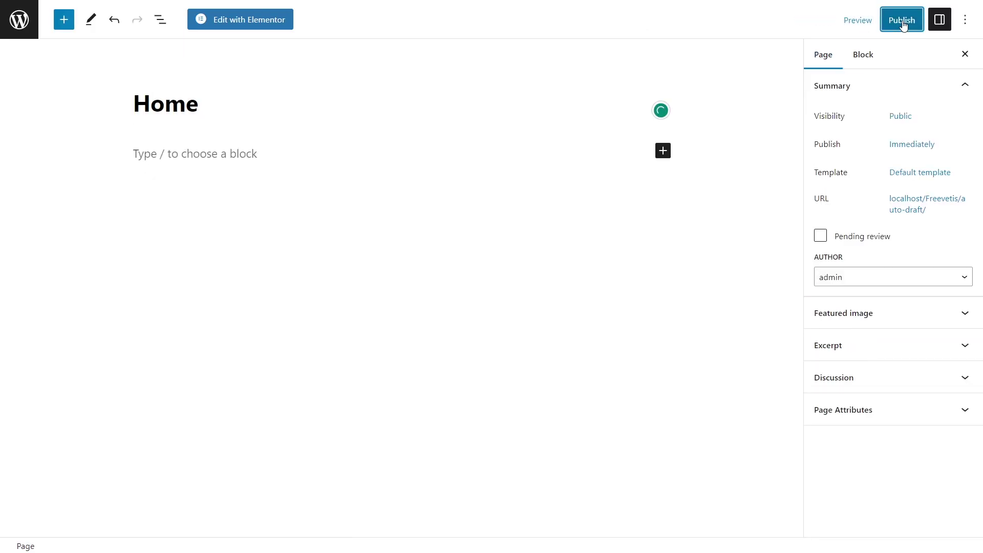
left_click(902, 22)
left_click(851, 21)
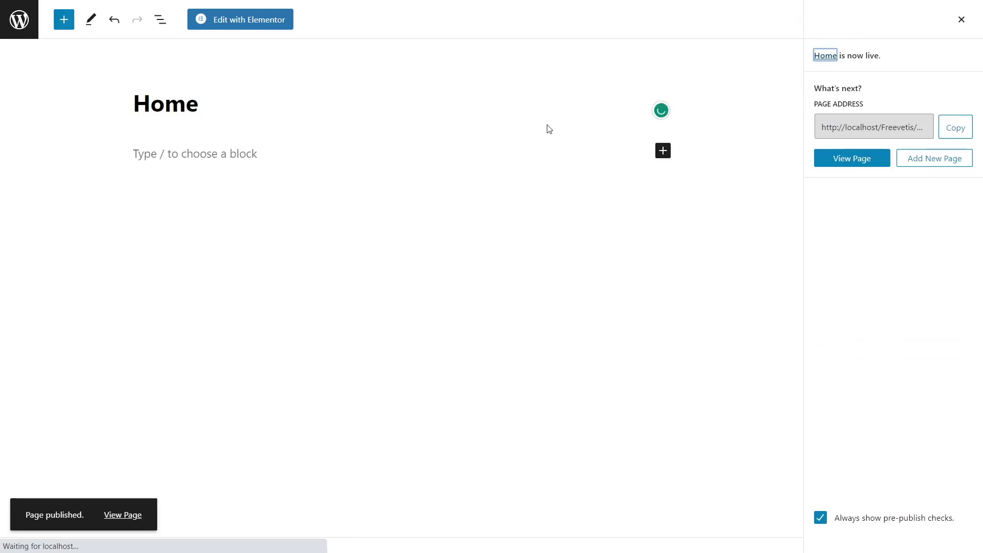
Step: Insert the Loparbay kit's Home template into the page with Elementor, save the page and hide its title
left_click(266, 21)
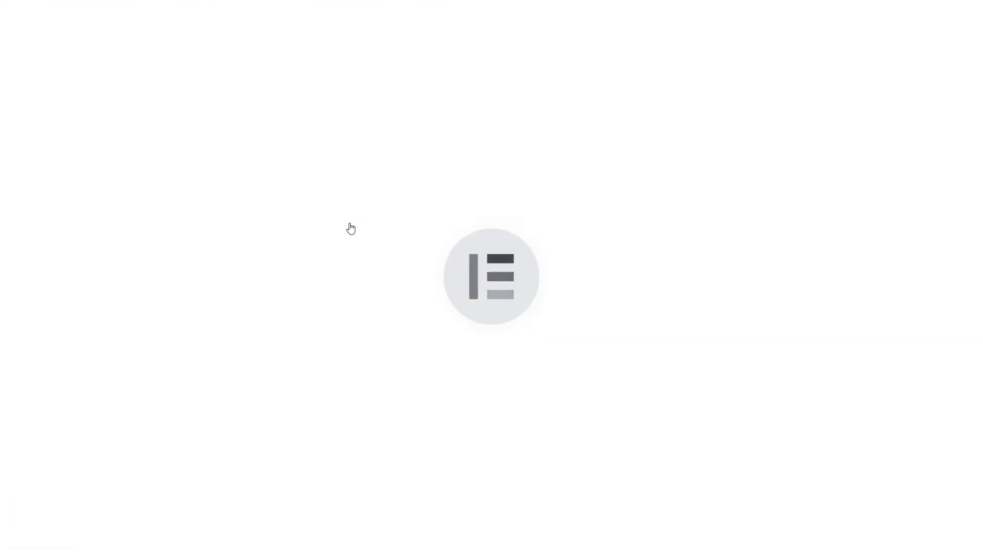
left_click(604, 226)
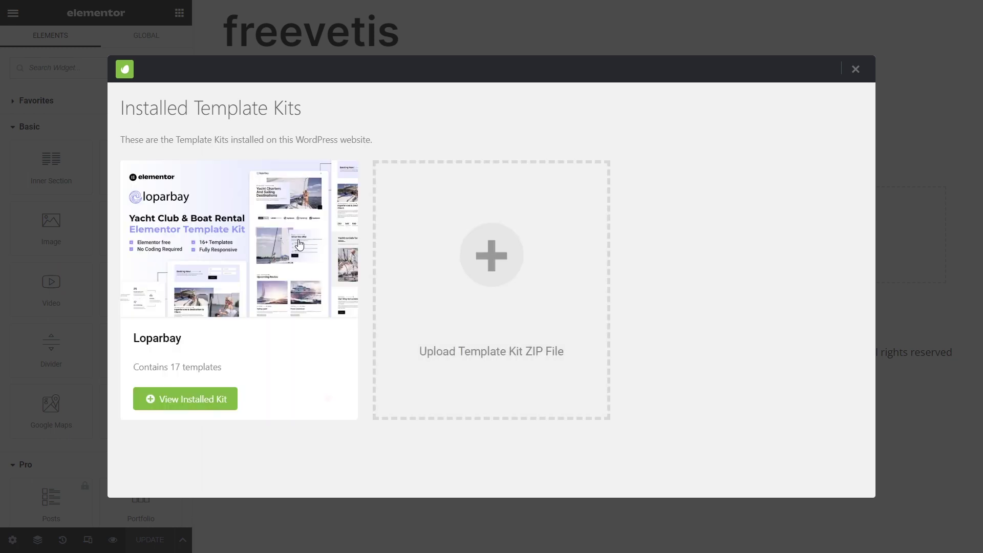
left_click(187, 400)
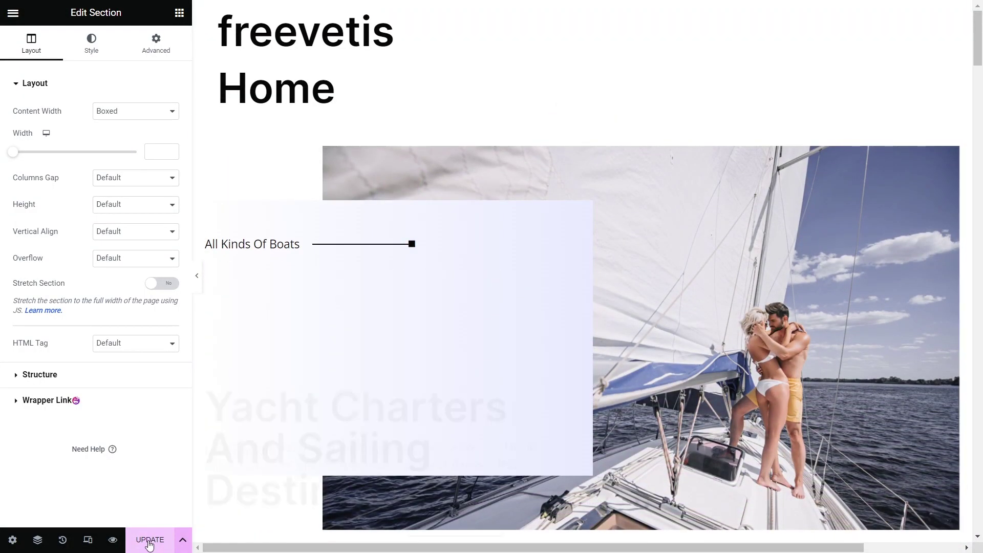
left_click(149, 541)
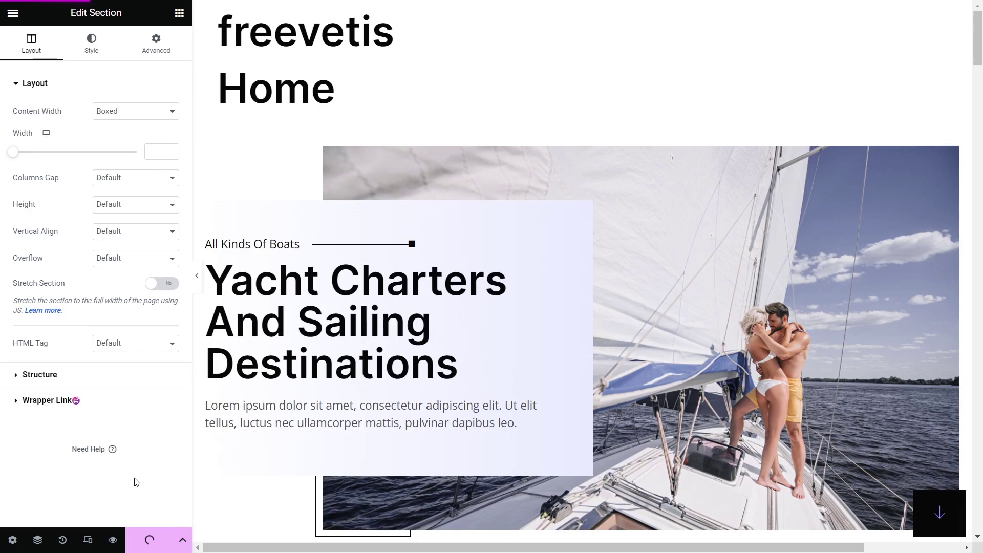
left_click(12, 540)
left_click(162, 337)
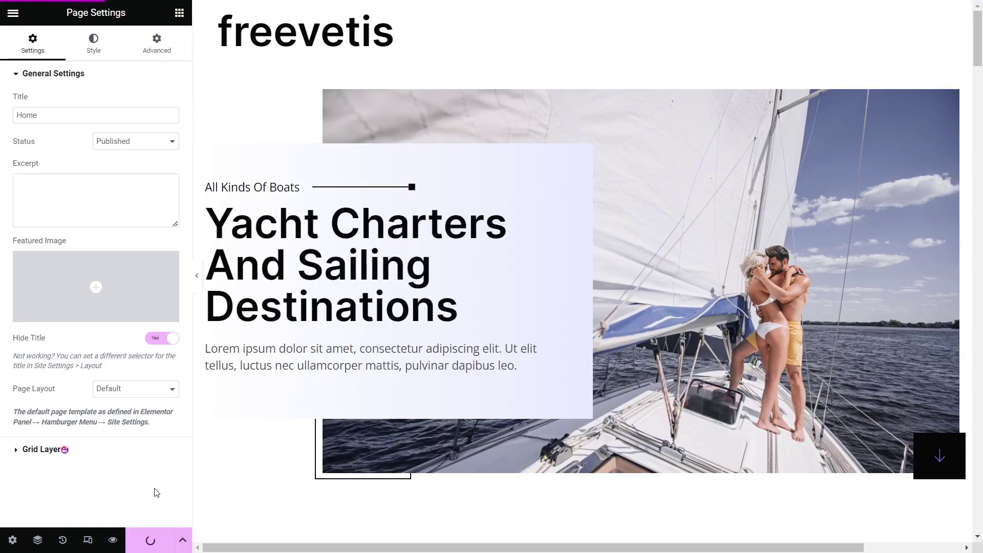
Step: Create a new General Form from the Blank Template for the MetForm widget in the Booking Now! section, giving it a booking name
scroll(235, 486, "down", 20)
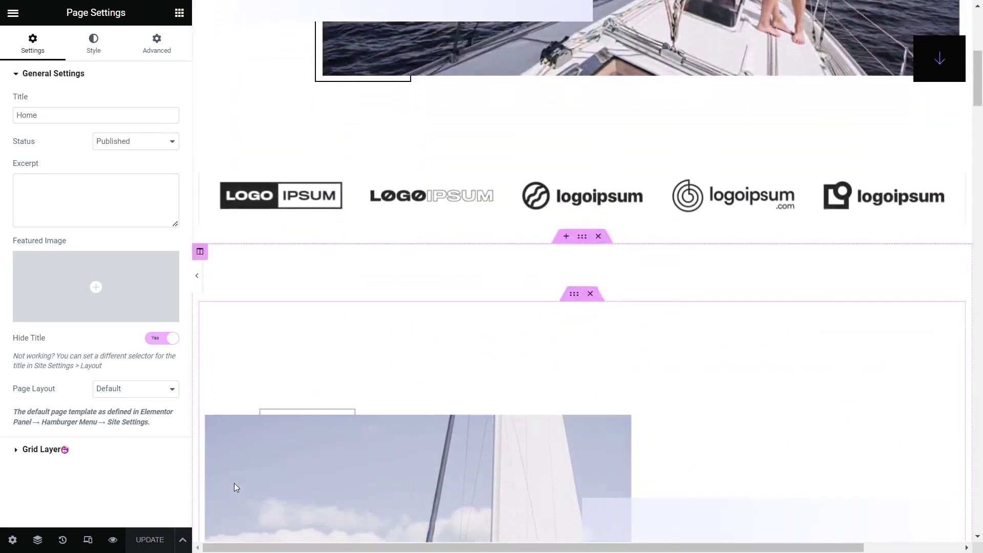
scroll(234, 483, "up", 2)
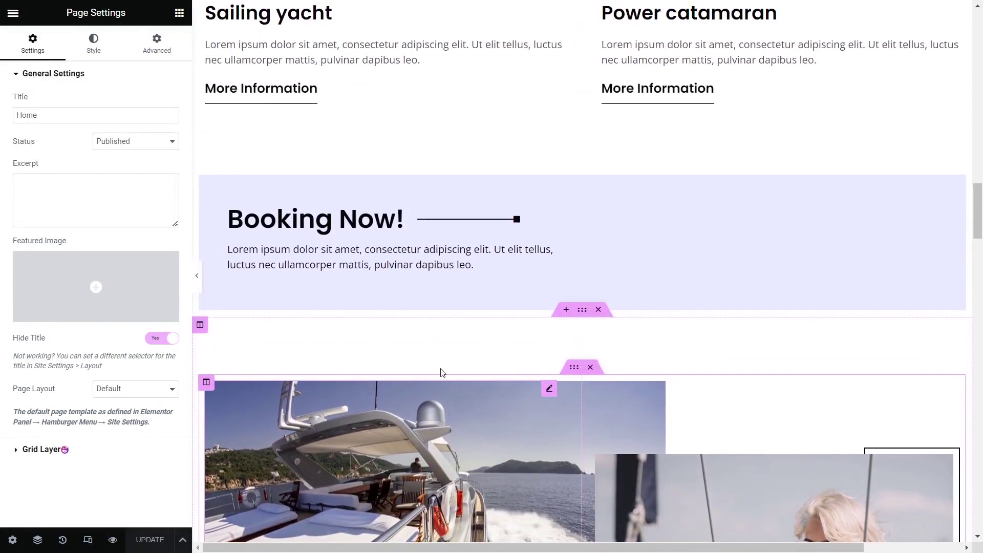
left_click(675, 214)
left_click(75, 146)
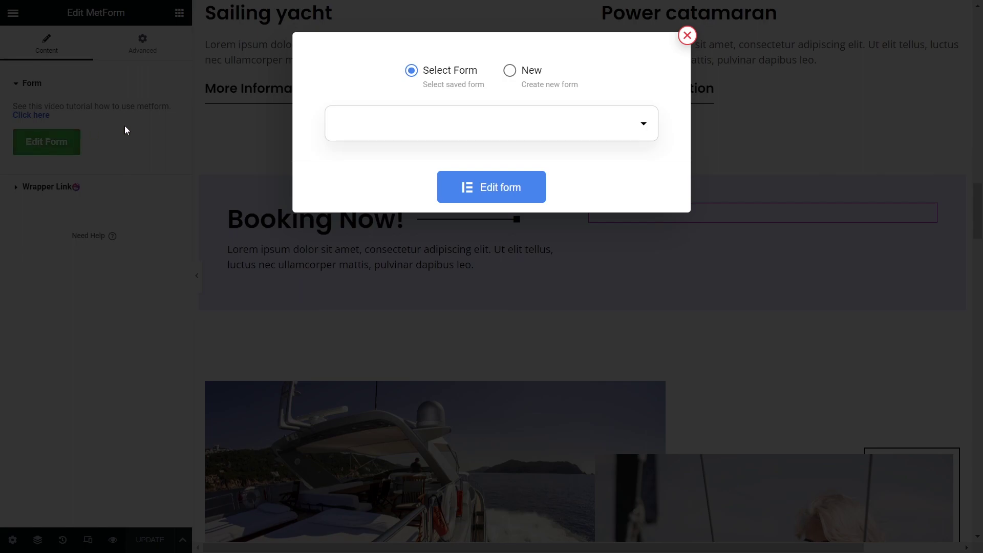
left_click(520, 76)
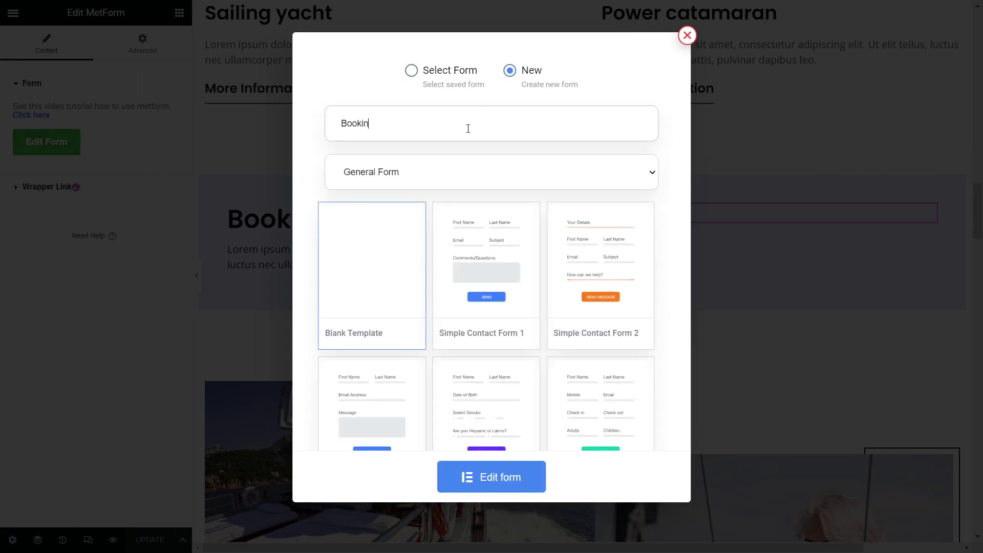
left_click(490, 473)
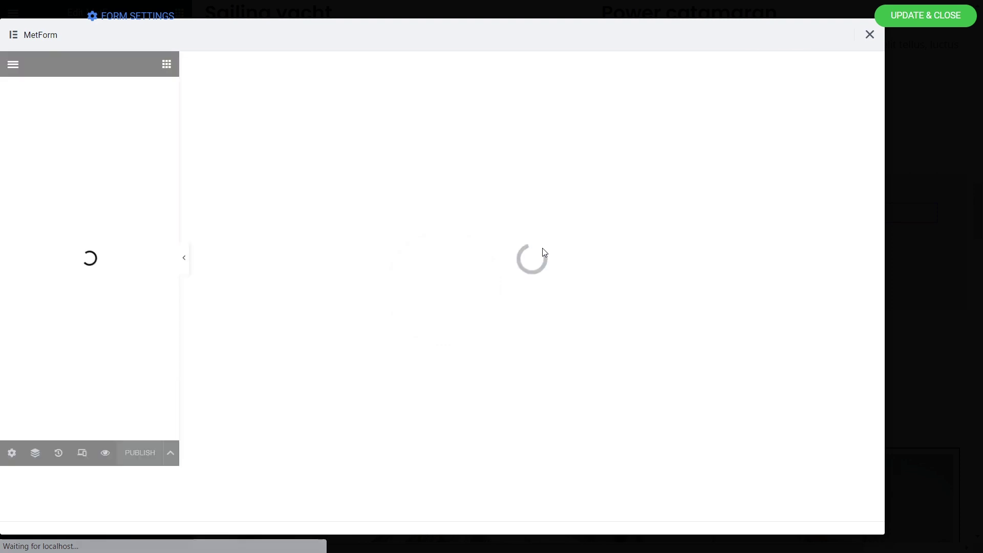
Step: Insert the Loparbay kit's booking form template with name, email, date and guest fields into the new form, then update and close it
left_click(547, 160)
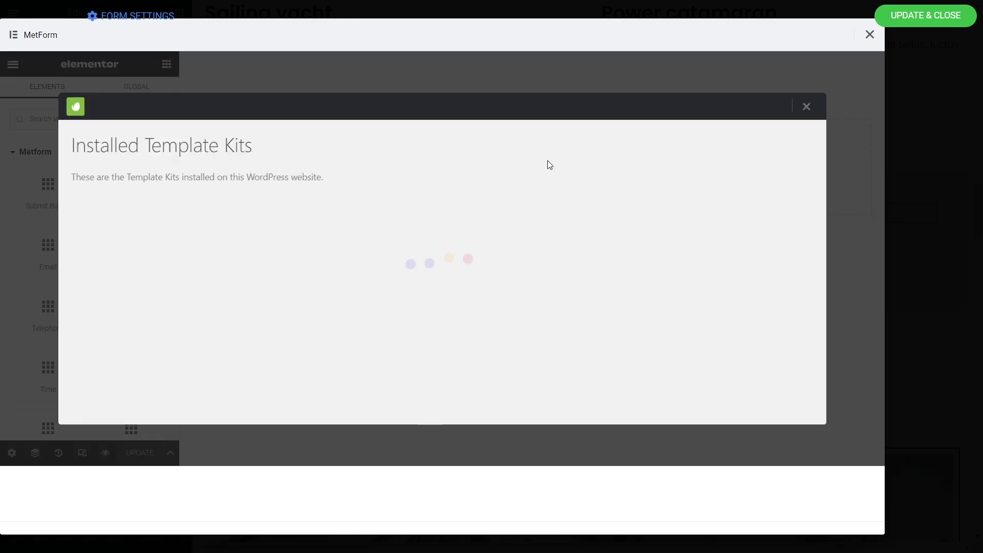
left_click(210, 351)
scroll(500, 304, "down", 20)
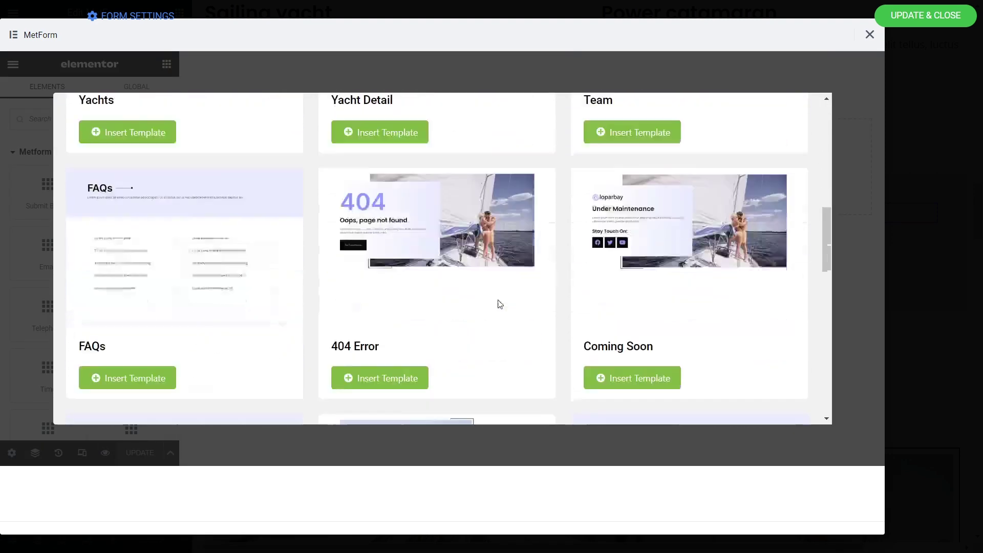
scroll(500, 304, "down", 2)
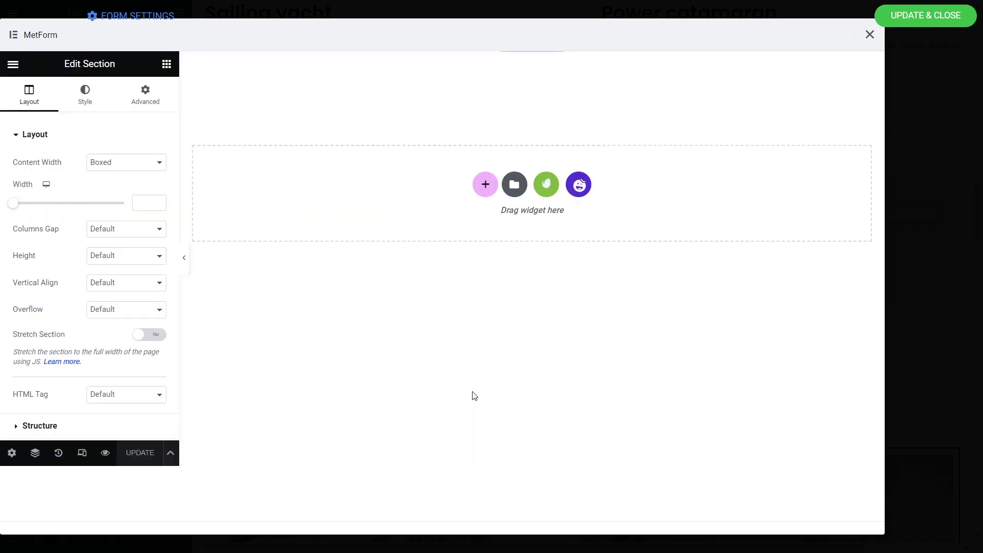
left_click(136, 453)
left_click(924, 15)
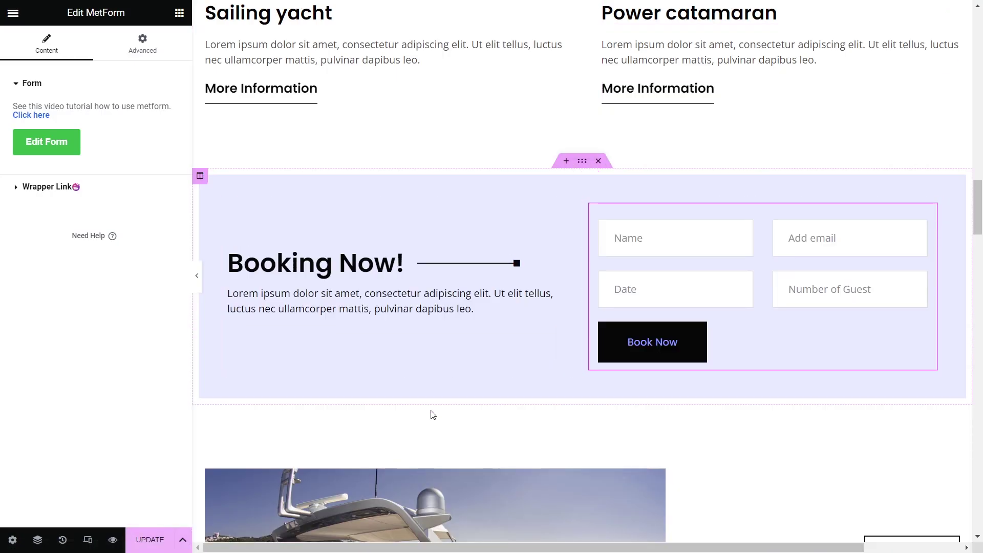
Step: Save the Home page in Elementor and return to the WordPress list of pages
left_click(151, 539)
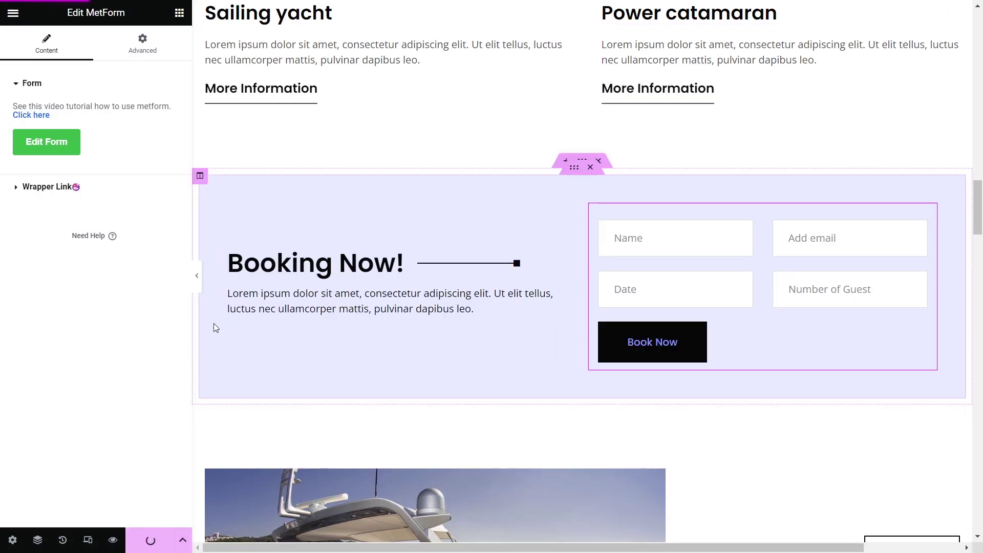
left_click(13, 12)
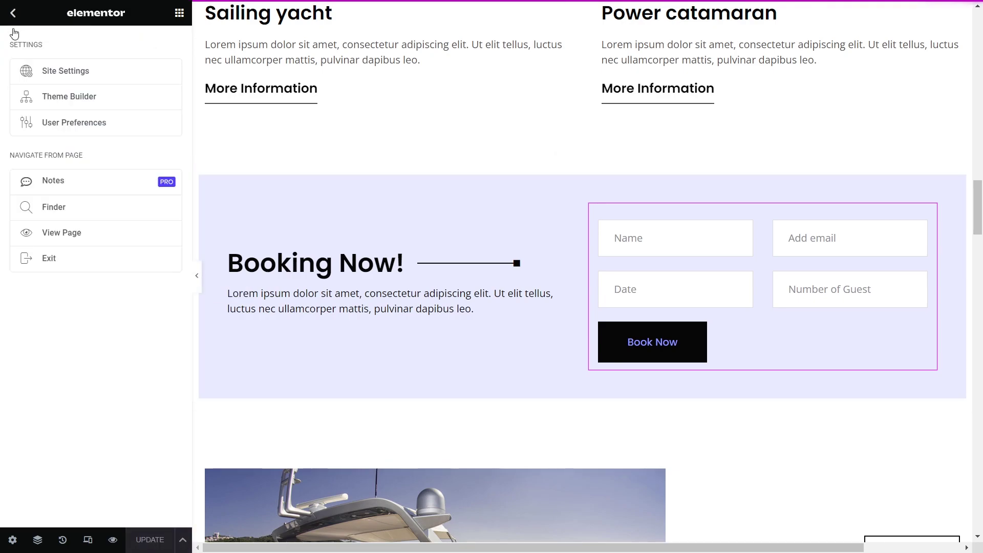
left_click(46, 262)
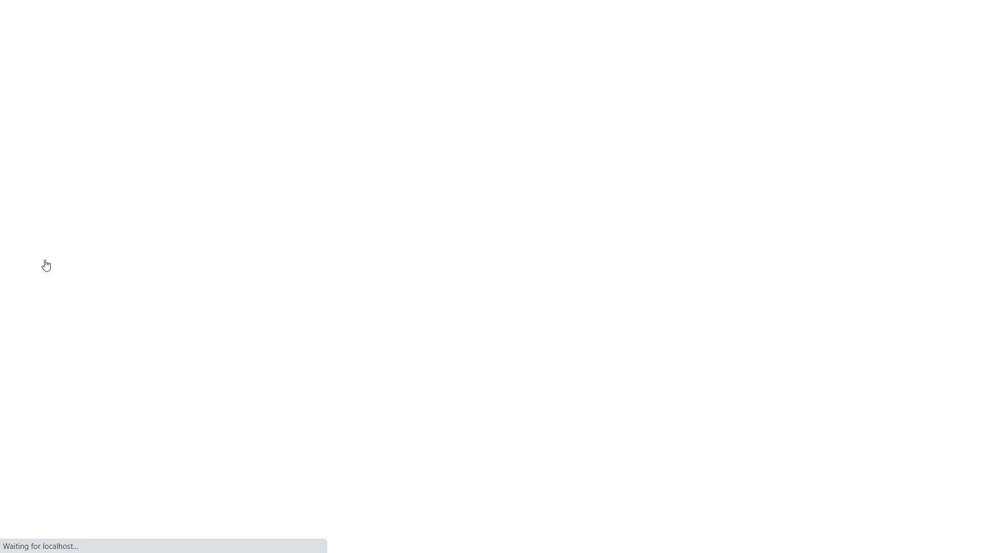
left_click(20, 24)
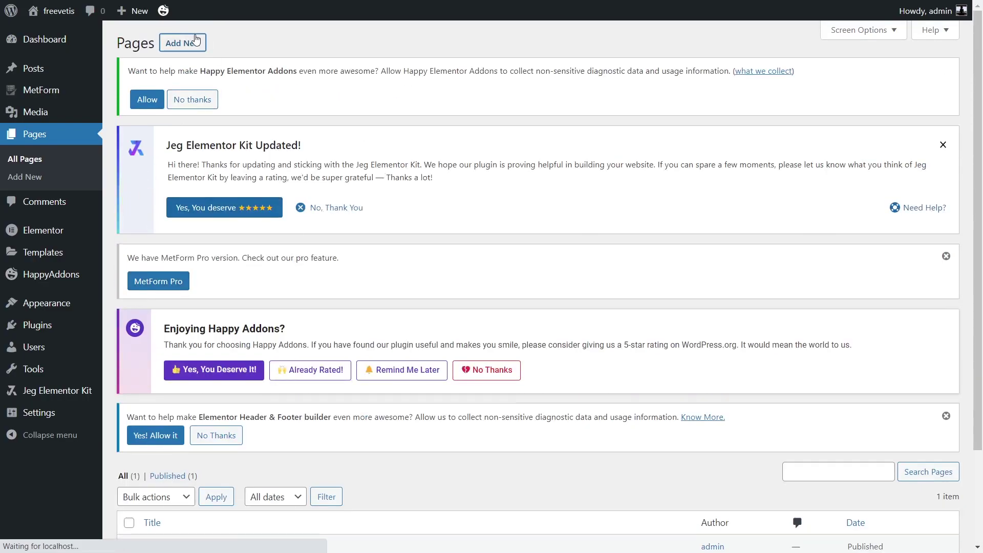
Step: Create a new page titled "Contact Us" and publish it
type("Contact Us")
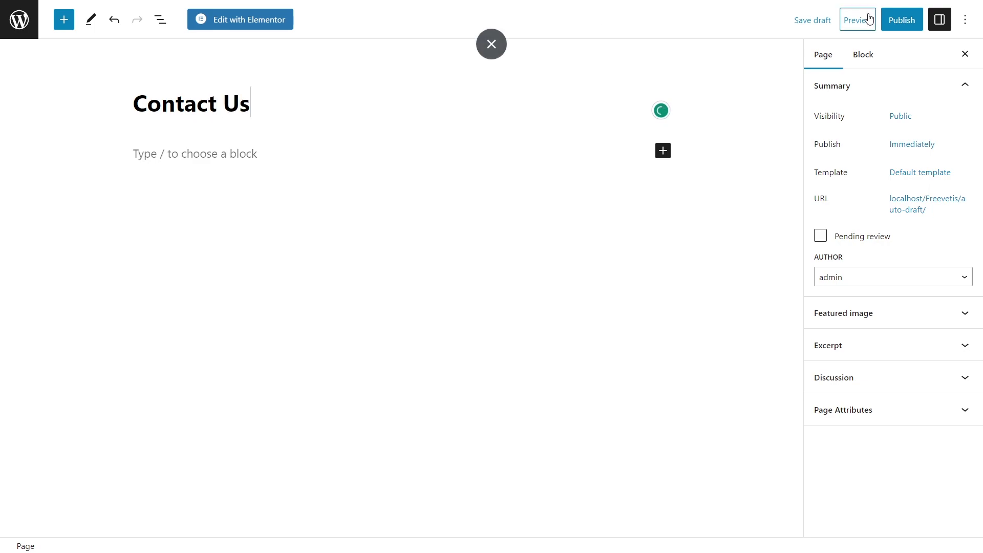
left_click(900, 25)
left_click(862, 23)
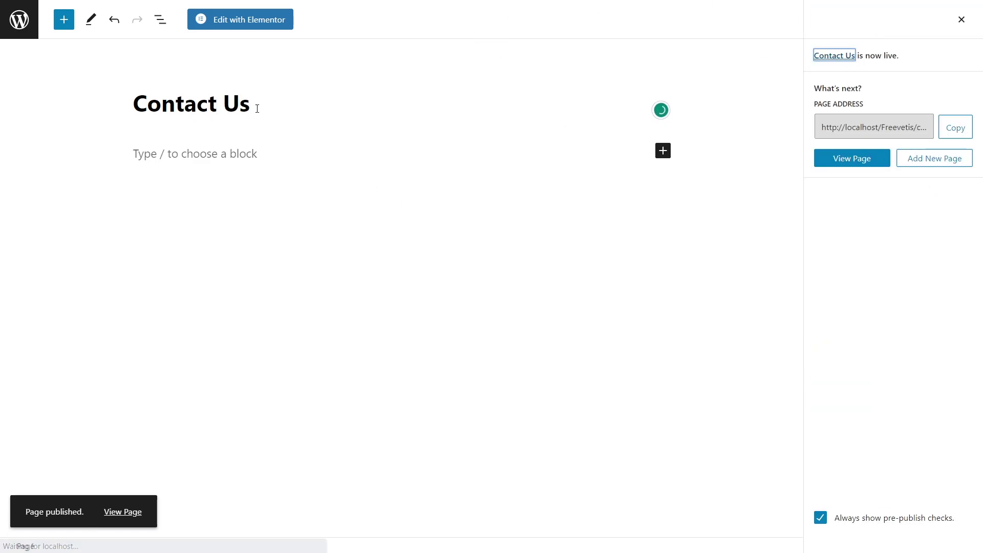
Step: Insert the Loparbay kit's Contact template into the Contact Us page with Elementor
left_click(224, 25)
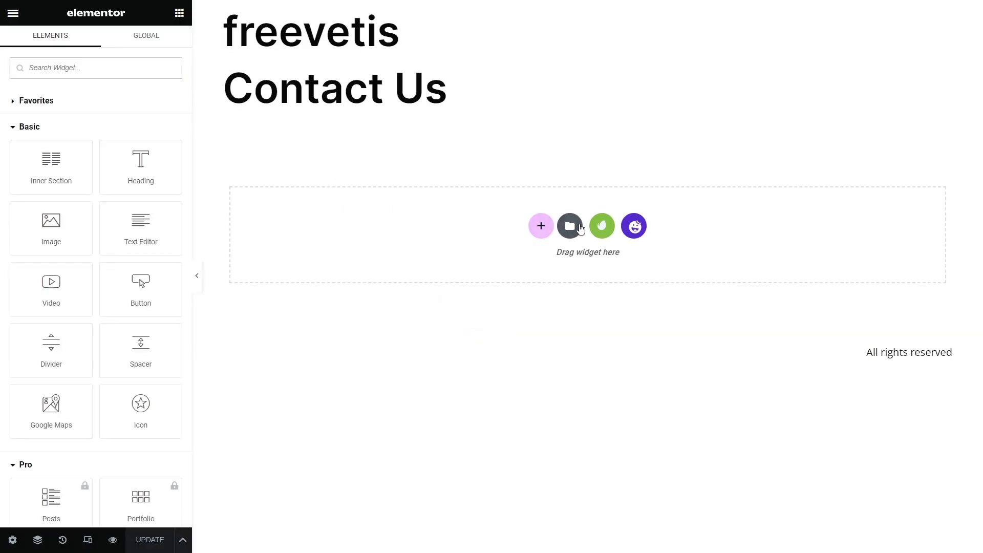
left_click(599, 225)
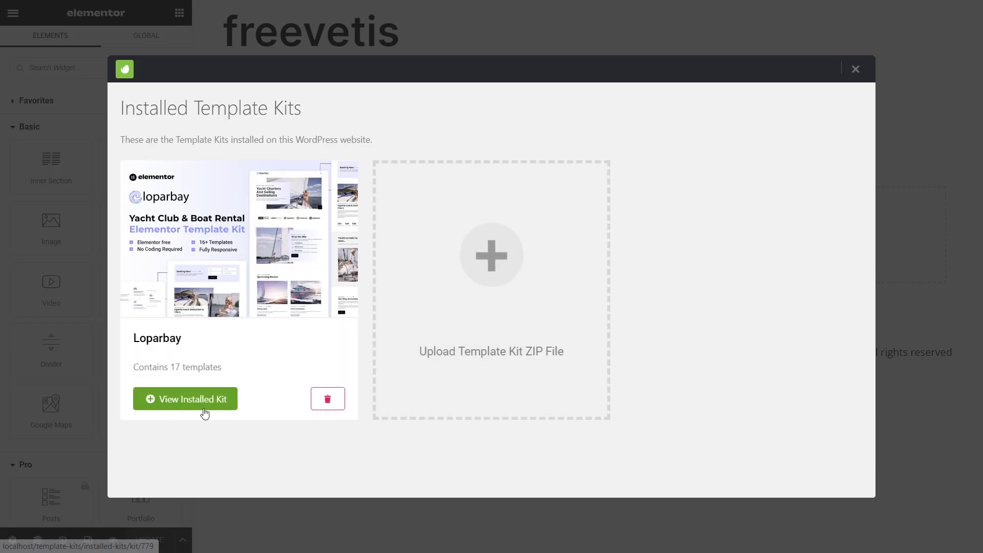
left_click(202, 402)
scroll(537, 369, "down", 15)
left_click(680, 282)
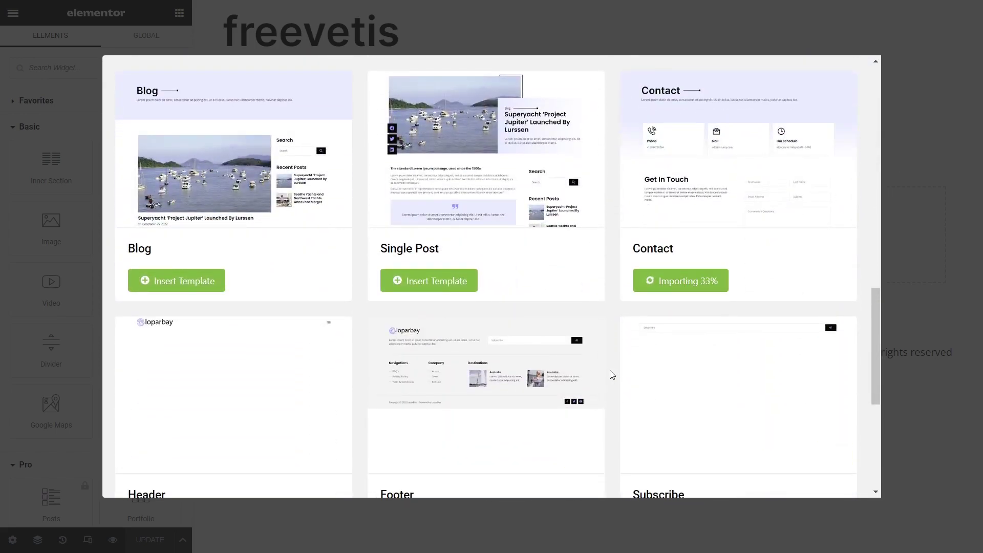
Step: Create a new General Form named "Contact Form" from the Blank Template for the MetForm widget beside Get In Touch
scroll(404, 443, "down", 3)
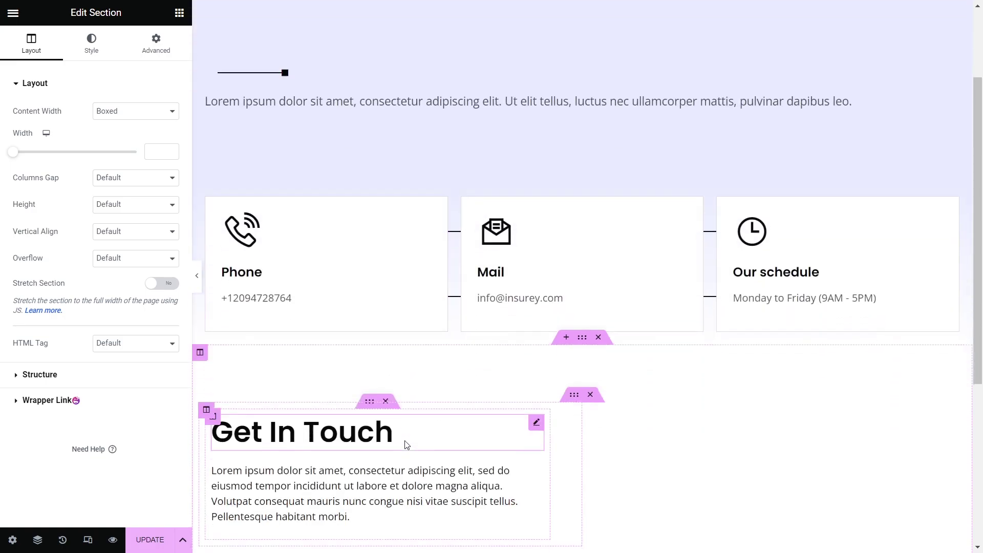
scroll(407, 444, "down", 3)
left_click(718, 298)
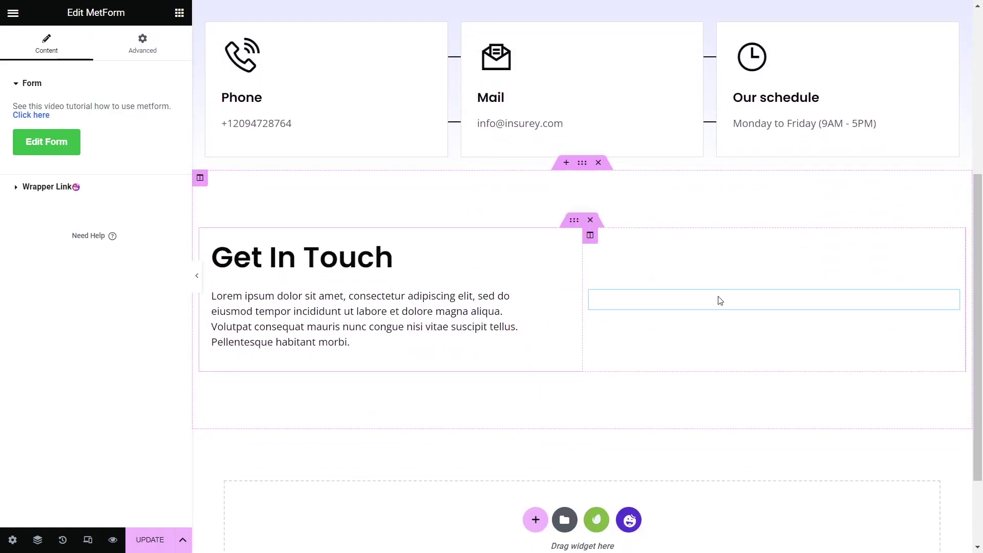
left_click(58, 153)
left_click(515, 80)
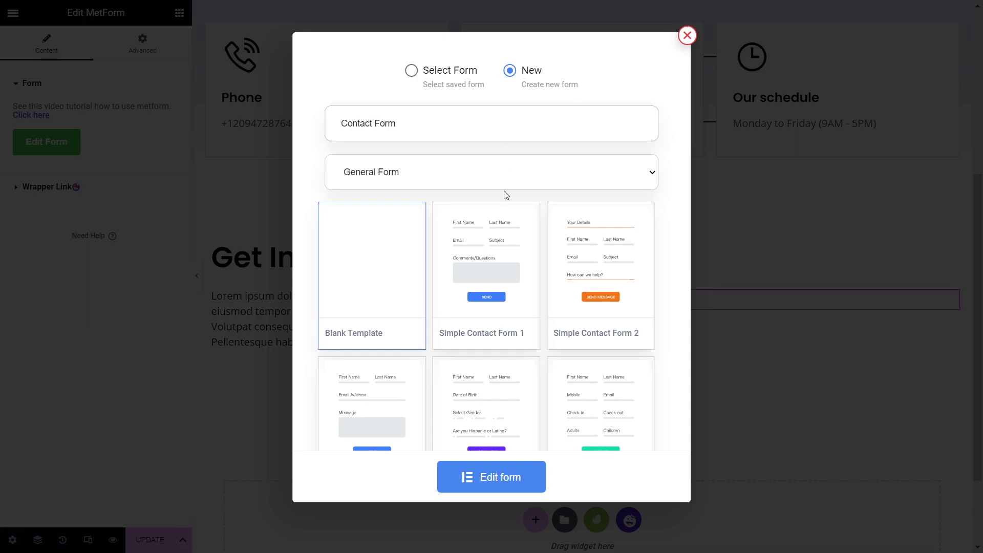
left_click(520, 477)
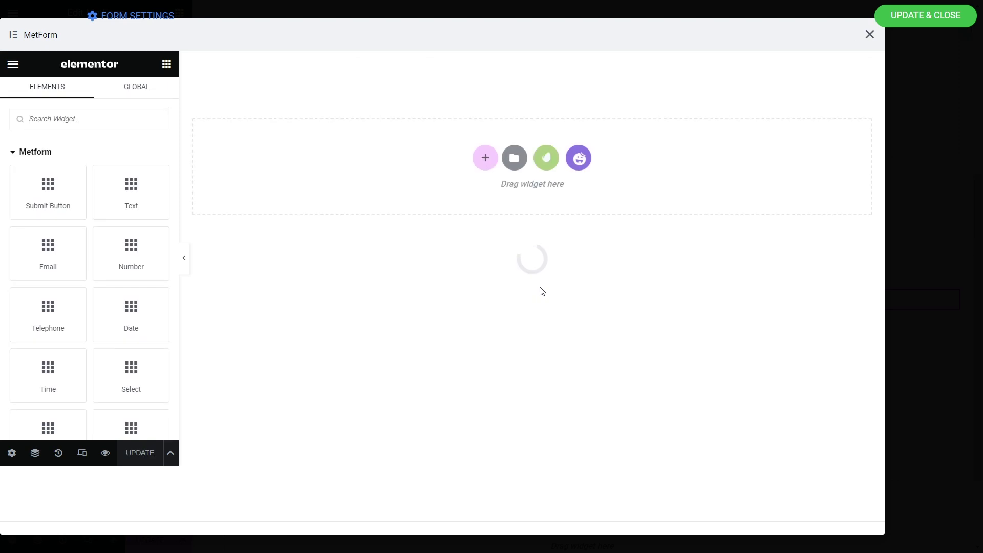
Step: Insert the Loparbay kit's contact form template with name, email, subject and comments fields into the new form, then update and close it
left_click(544, 162)
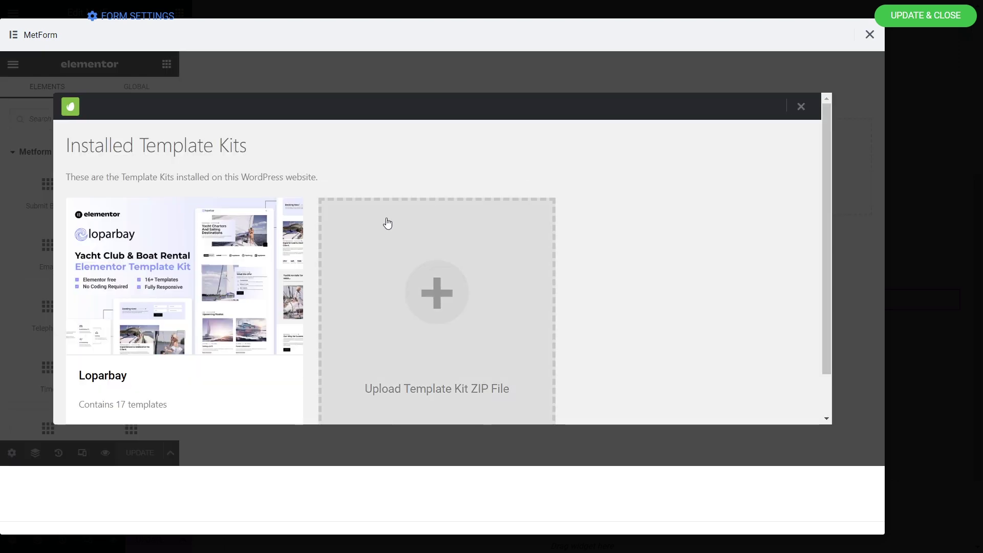
left_click(245, 258)
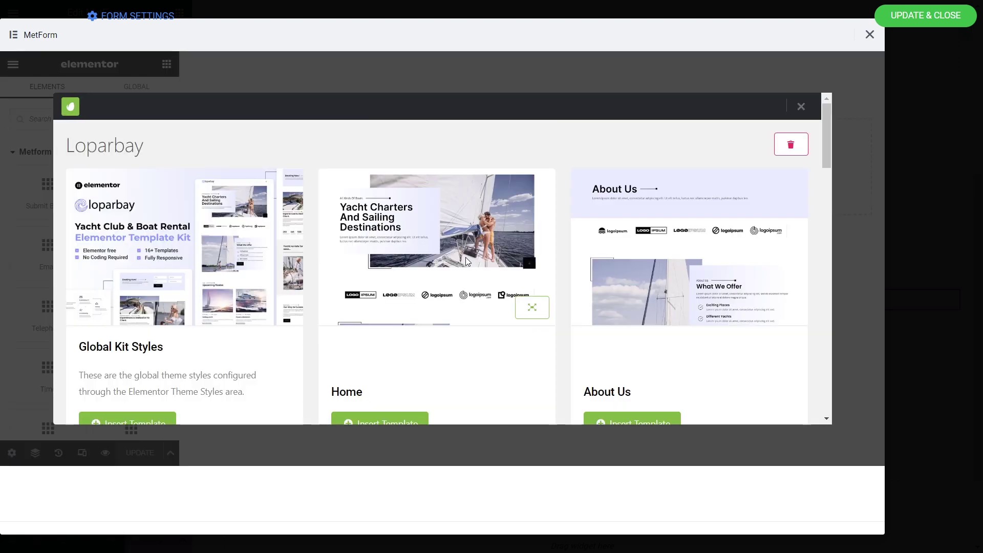
scroll(465, 257, "down", 5)
scroll(466, 259, "down", 15)
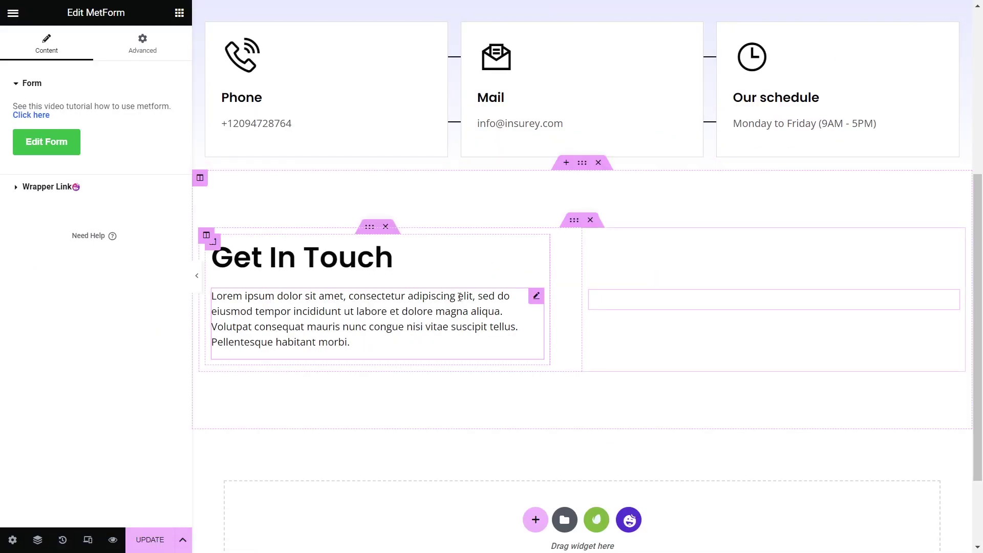
scroll(459, 296, "down", 2)
scroll(298, 424, "down", 3)
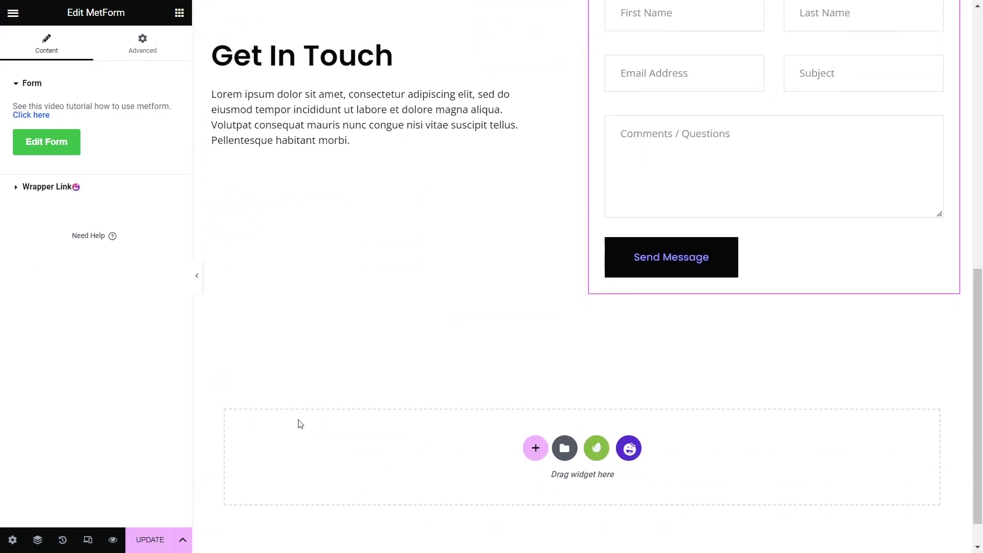
Step: Hide the Contact Us page's title, update the page and return to the WordPress list of pages
left_click(12, 539)
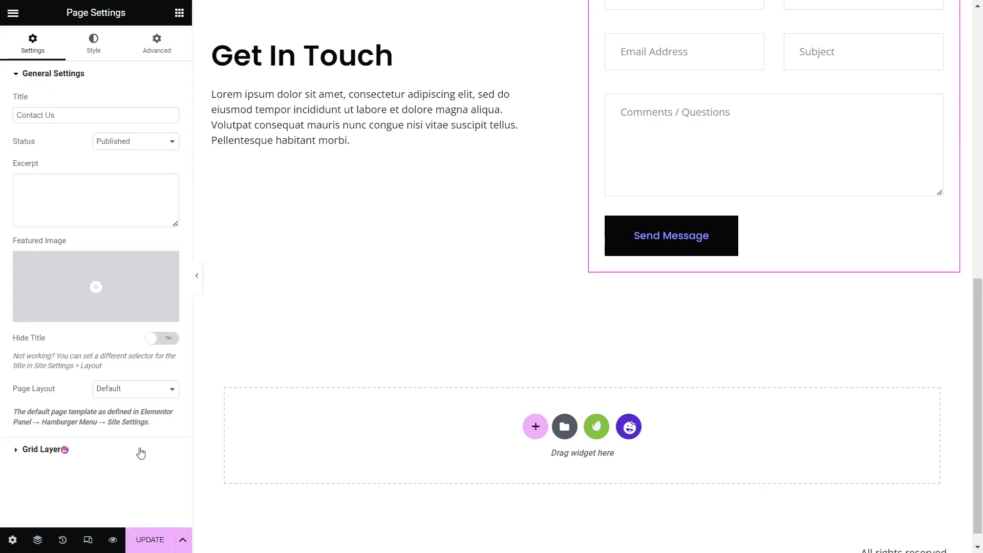
left_click(164, 338)
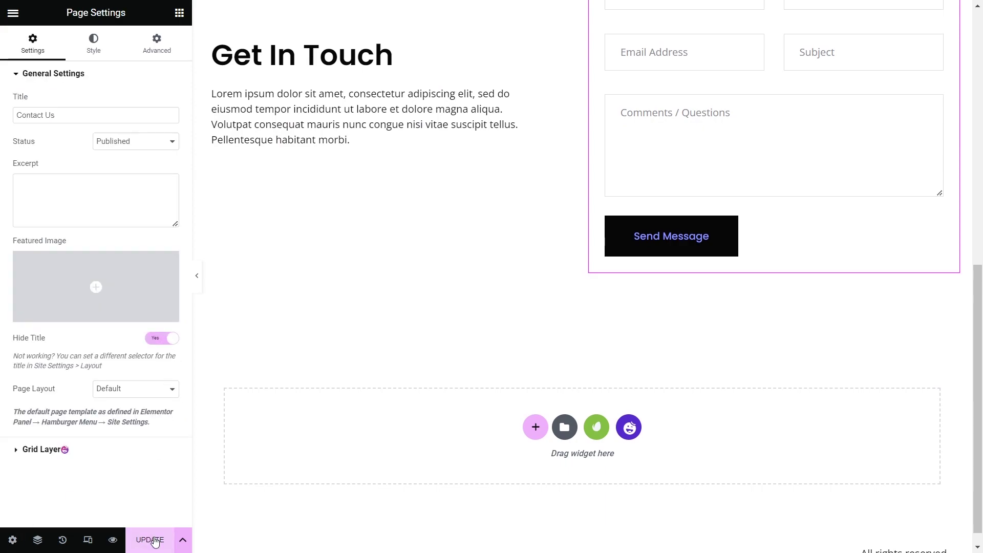
left_click(12, 16)
left_click(49, 258)
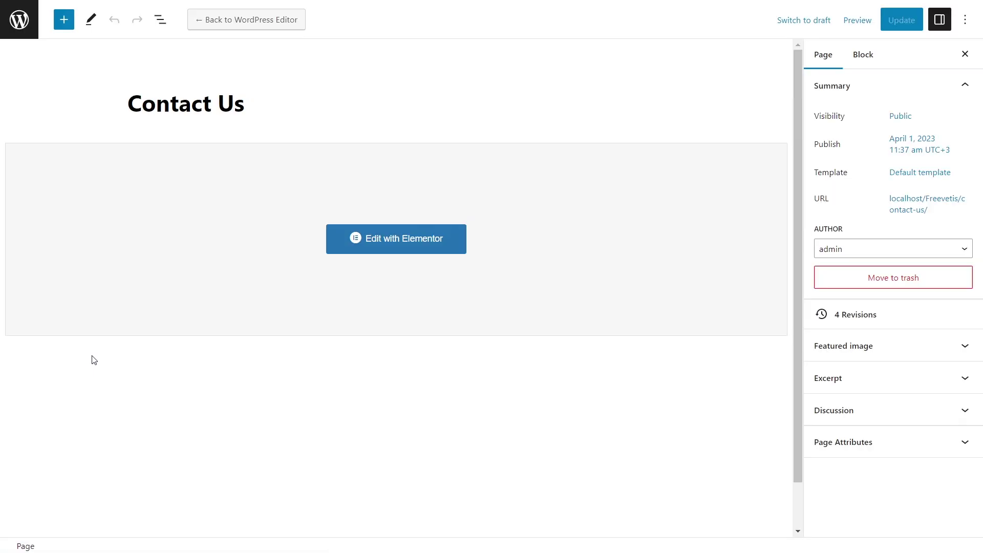
left_click(19, 19)
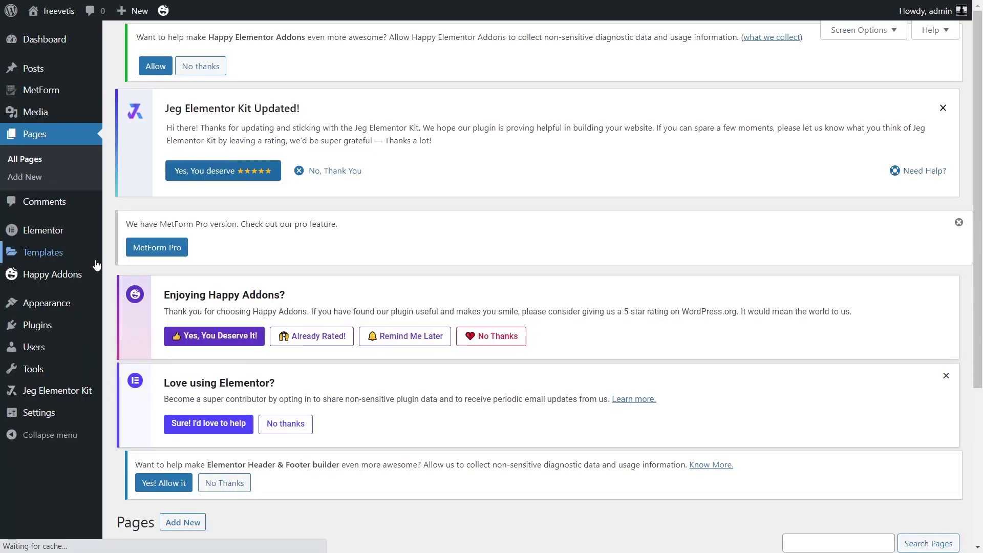
Step: Set the loparbay image as the site logo in the theme customizer's site identity
mouse_move(64, 312)
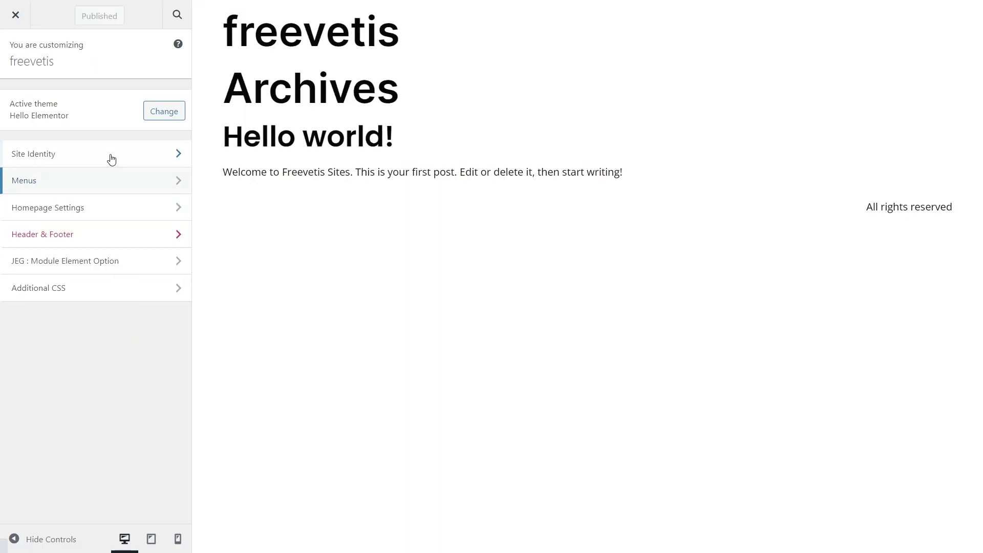
left_click(111, 157)
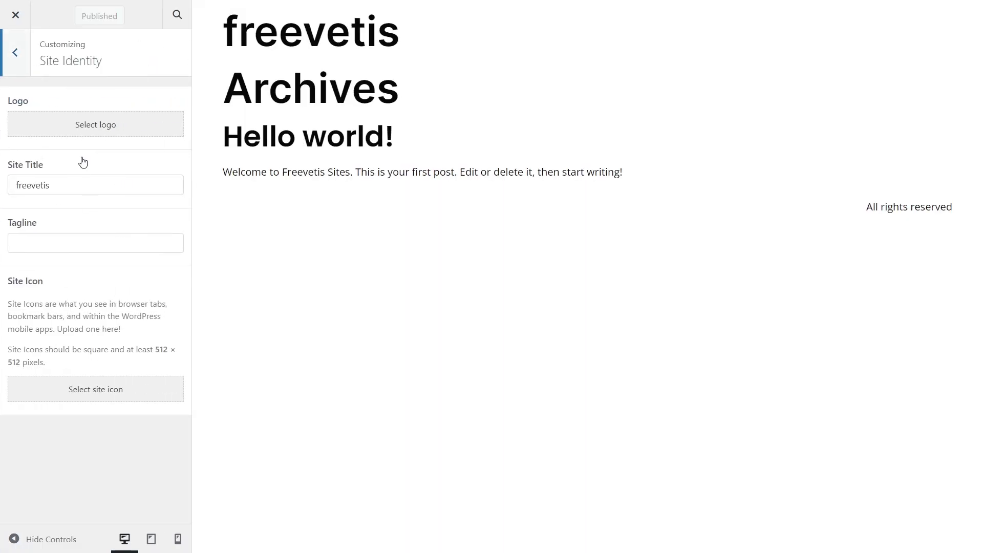
left_click(112, 124)
left_click(486, 275)
double_click(527, 124)
left_click(932, 515)
left_click(923, 515)
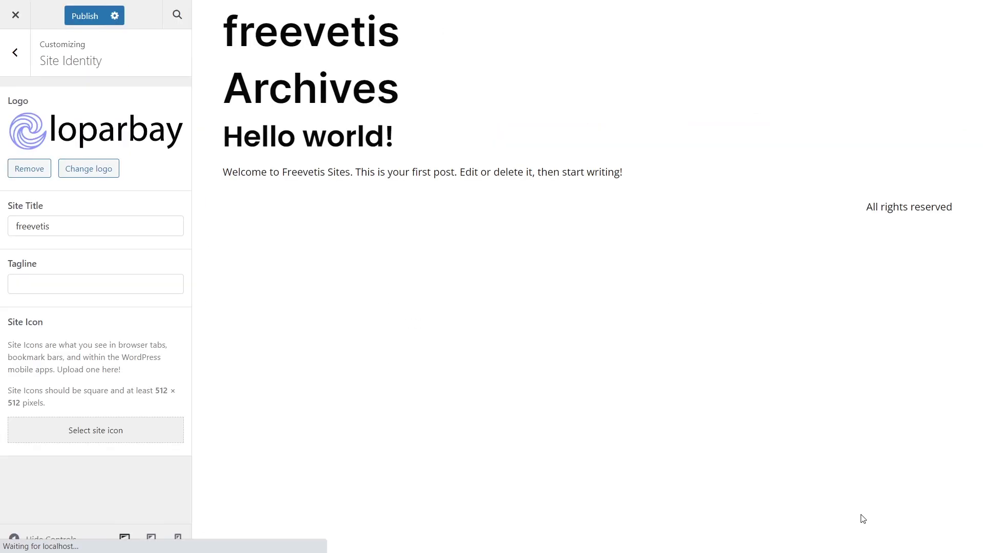
Step: Create a navigation menu named "Menu" containing the Home and Contact Us pages, and publish the customizer changes
left_click(15, 52)
left_click(82, 182)
left_click(144, 225)
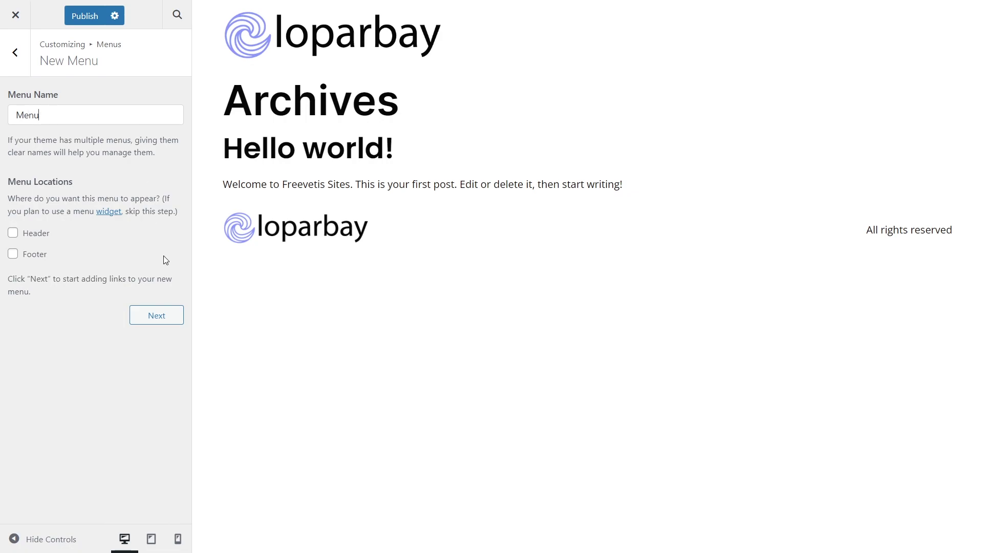
left_click(167, 315)
left_click(229, 156)
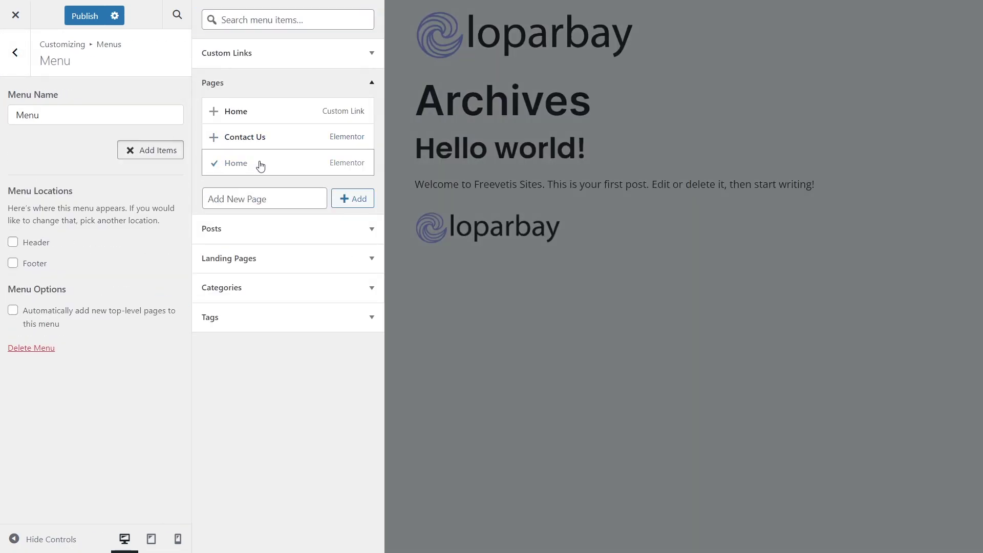
left_click(245, 136)
left_click(85, 16)
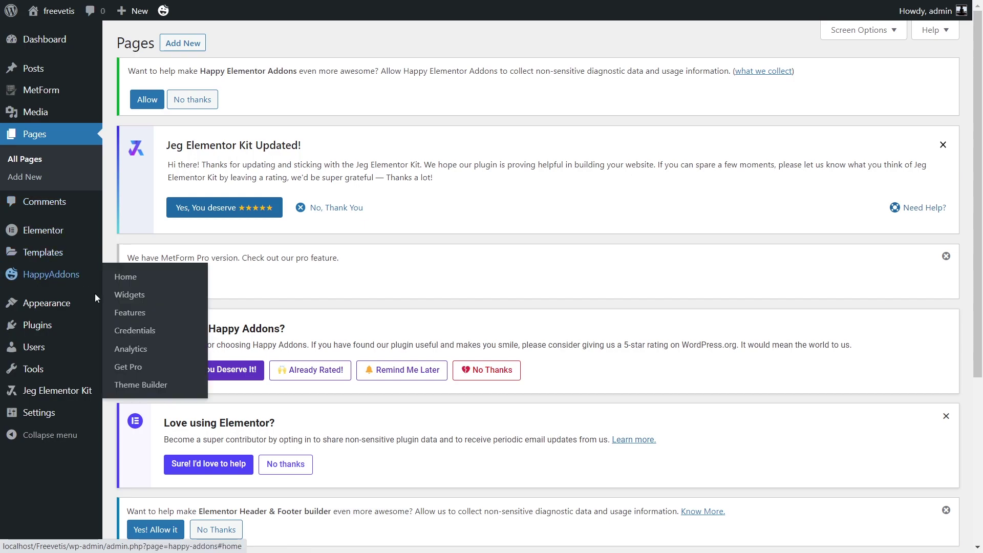
Step: Add a new Elementor Header & Footer Builder template titled "Header"
mouse_move(46, 304)
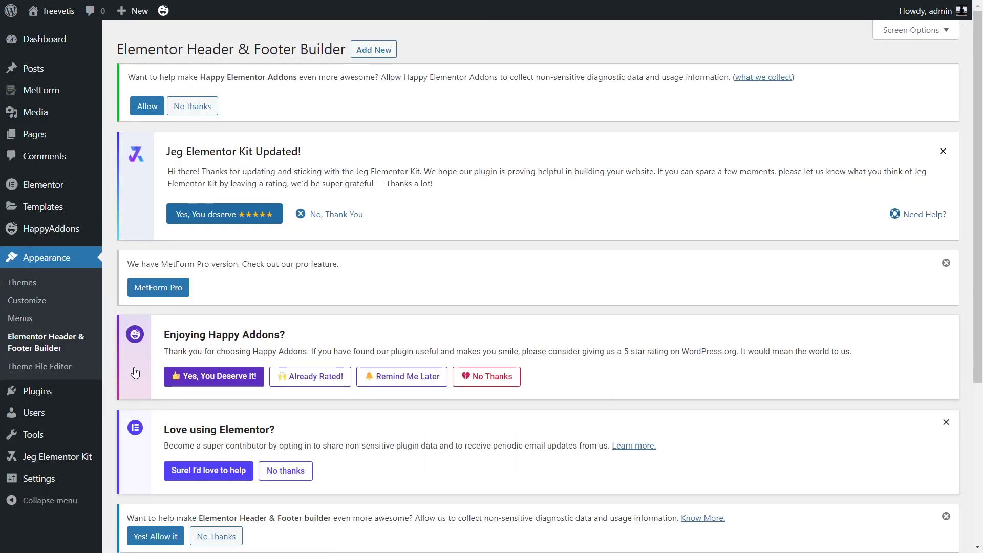
scroll(135, 373, "down", 5)
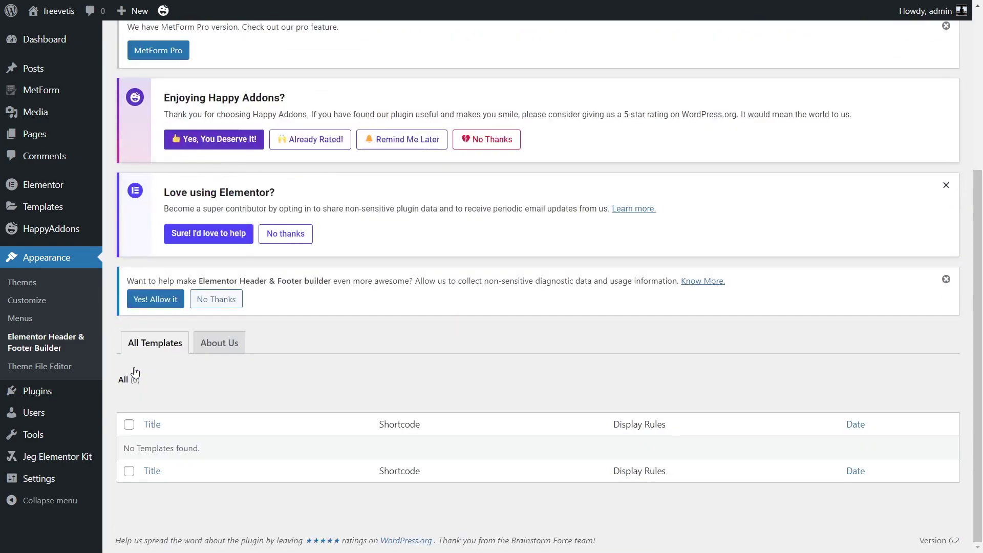
scroll(136, 373, "up", 5)
left_click(375, 49)
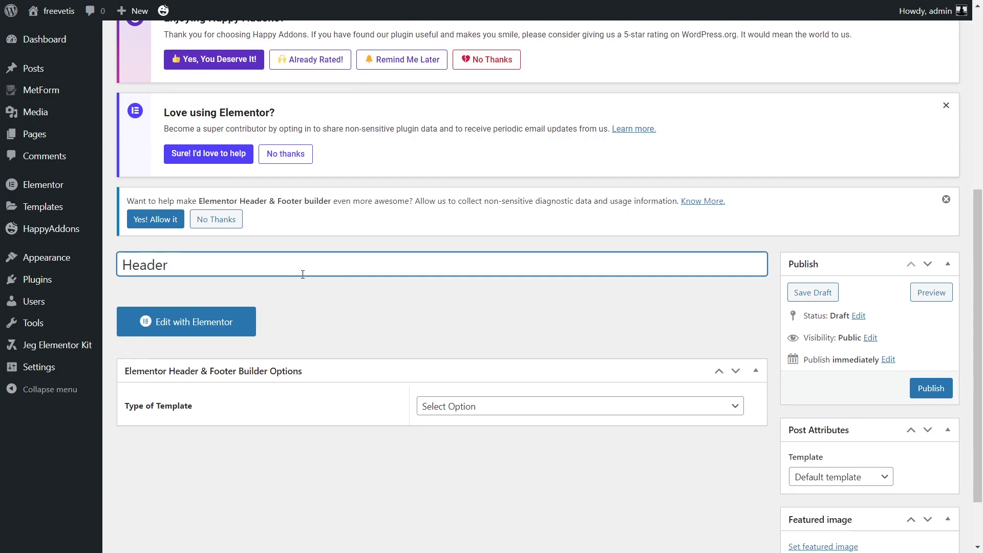
Step: Set the template's type to Header and its display rule to Entire Website, then publish it
scroll(303, 274, "down", 1)
left_click(450, 359)
left_click(456, 381)
left_click(457, 402)
left_click(500, 164)
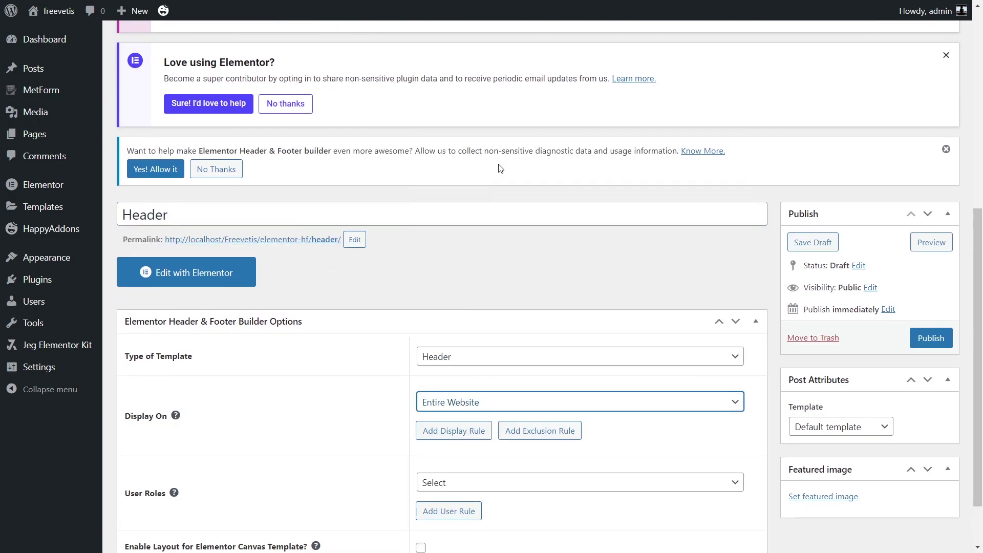
left_click(939, 341)
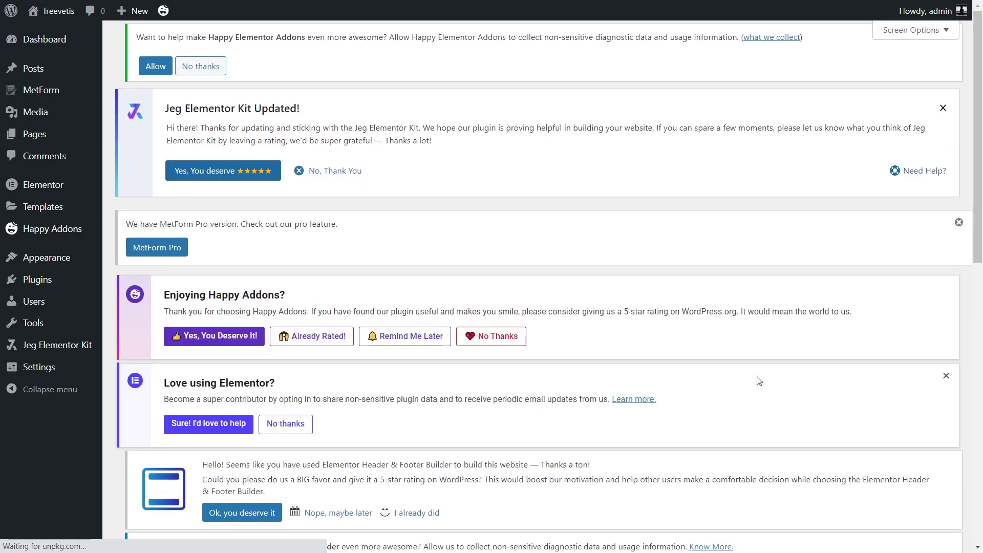
Step: Open the Header template in Elementor, insert the header design from the Loparbay kit, and exit the editor
scroll(758, 381, "down", 8)
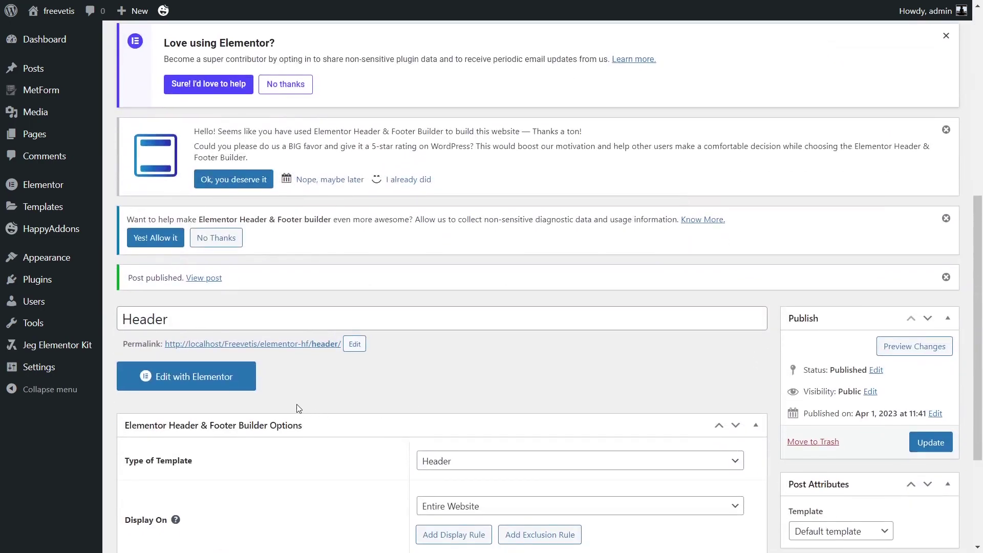
left_click(231, 378)
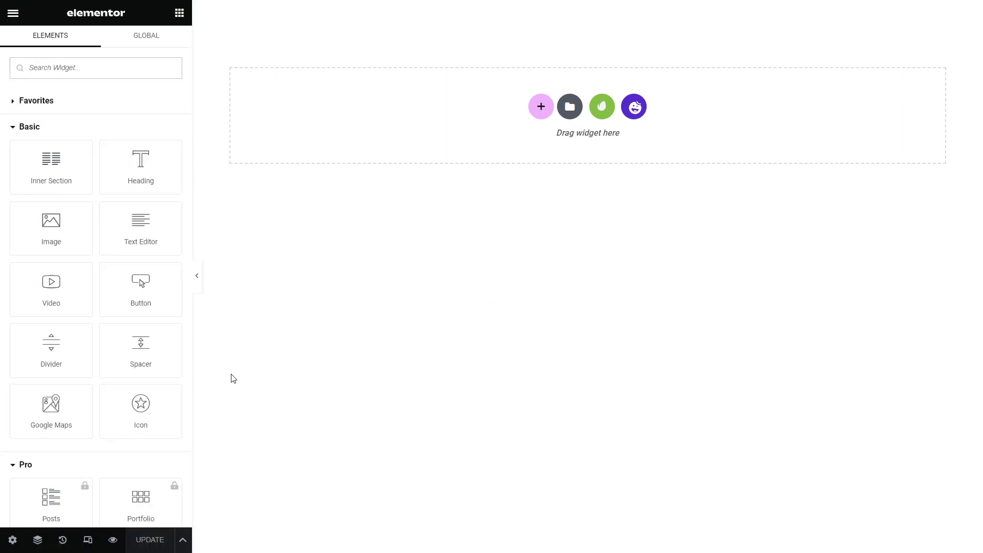
left_click(610, 105)
left_click(226, 399)
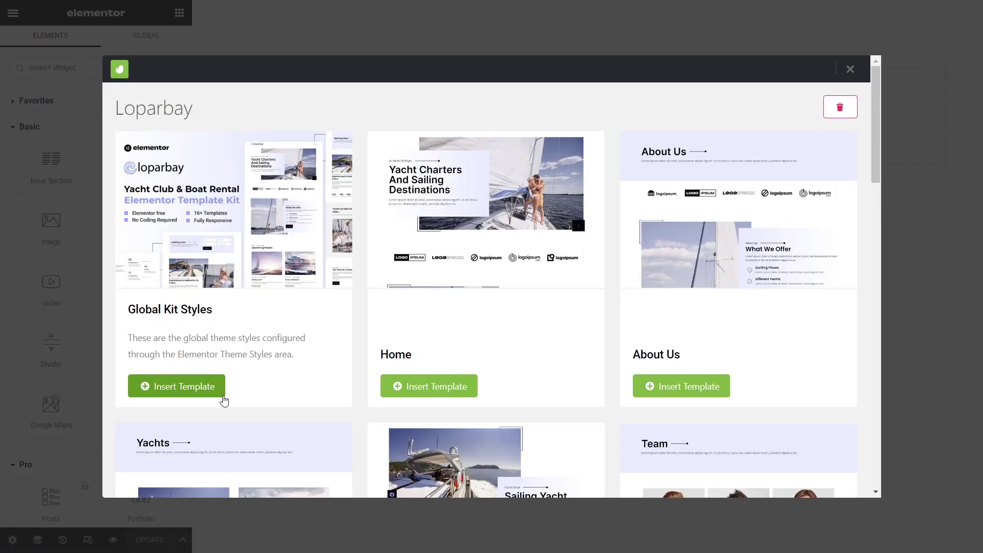
scroll(465, 348, "down", 5)
scroll(463, 347, "down", 10)
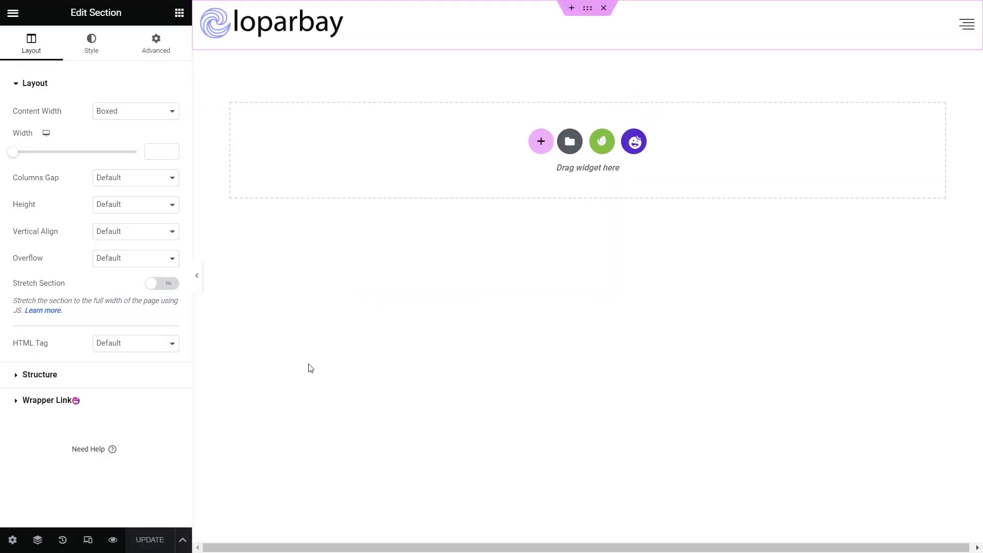
left_click(12, 12)
left_click(61, 259)
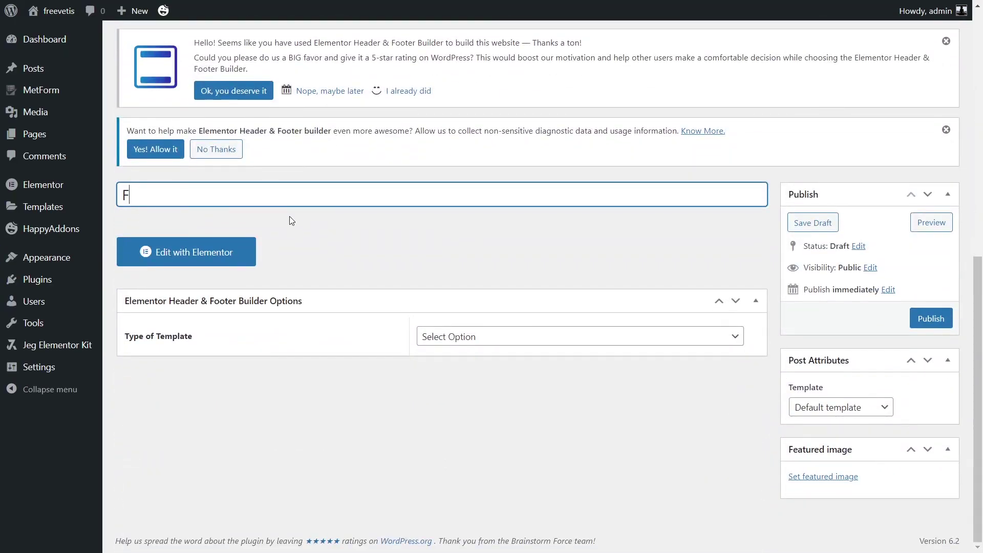
Step: Set the new template's type to Footer, choose where it is displayed, and publish it
left_click(451, 336)
left_click(461, 389)
left_click(463, 384)
left_click(451, 149)
left_click(937, 320)
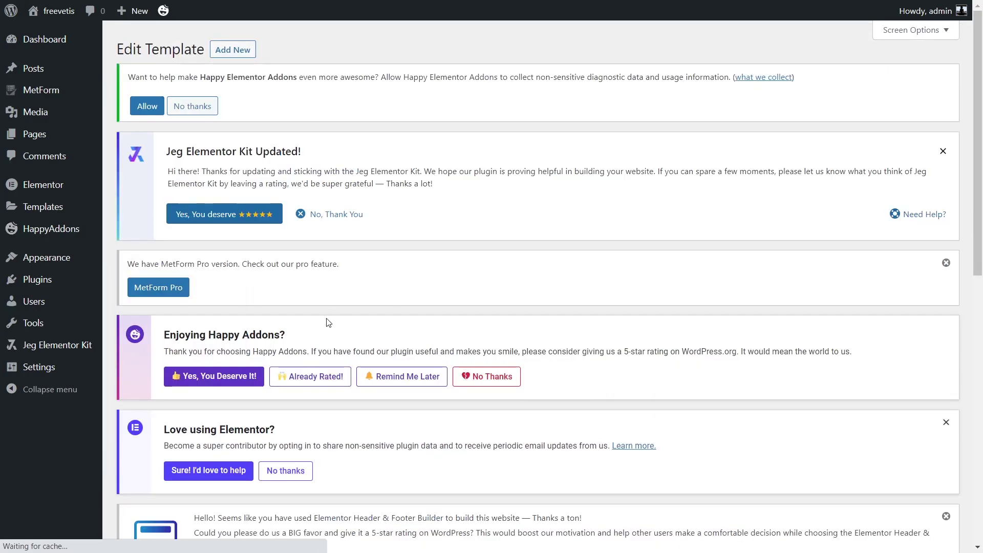
Step: Open the footer template in Elementor and insert the footer design from the Loparbay kit
scroll(205, 399, "down", 5)
left_click(189, 404)
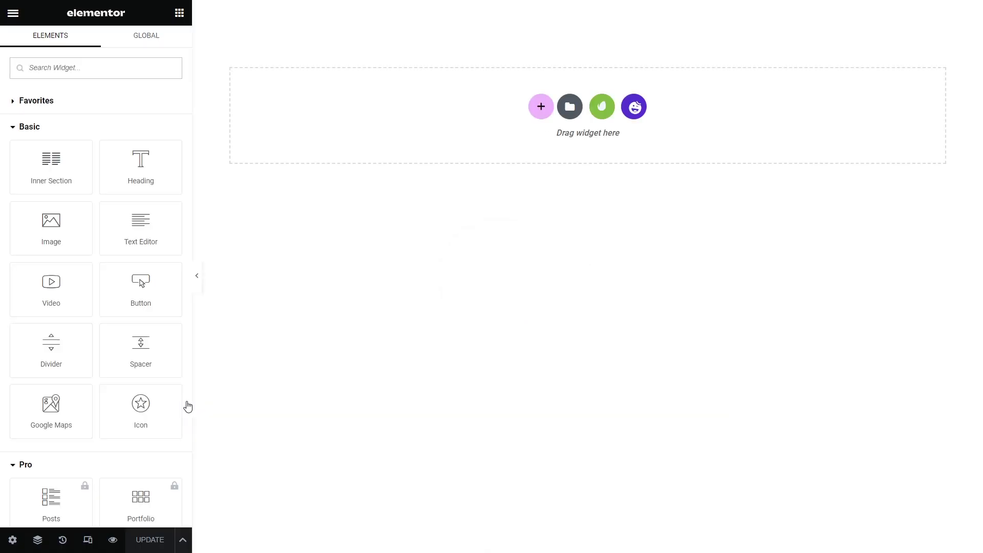
left_click(601, 106)
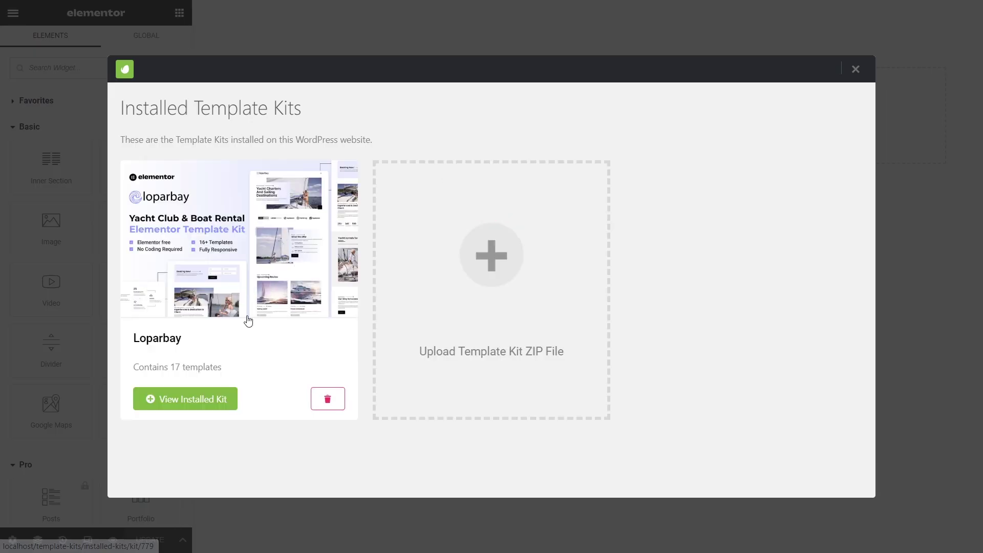
left_click(247, 323)
scroll(517, 327, "down", 10)
scroll(517, 327, "down", 5)
scroll(515, 325, "up", 3)
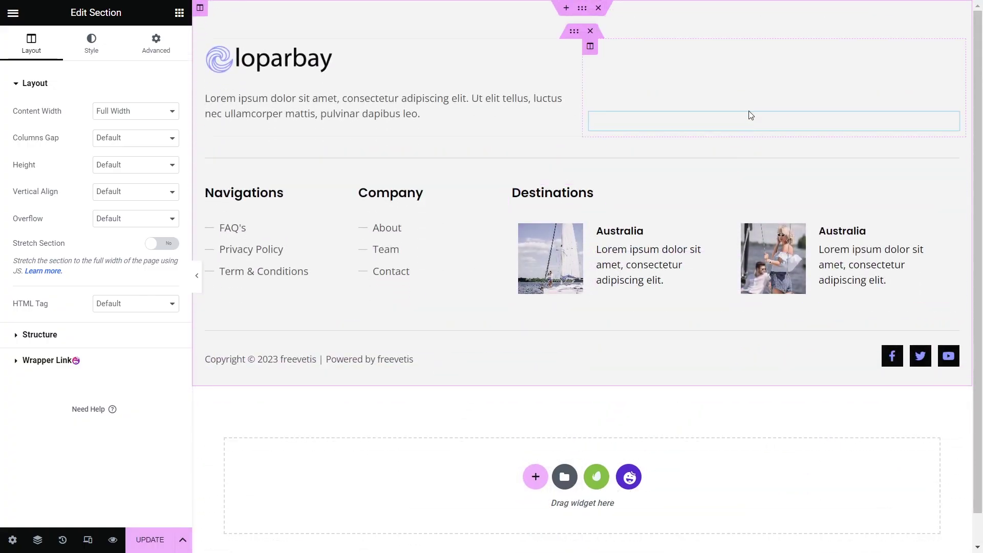
Step: Create a new general form named "Subscribe" from the blank template for the footer's MetForm widget, and open it for editing
left_click(752, 128)
left_click(49, 146)
left_click(509, 70)
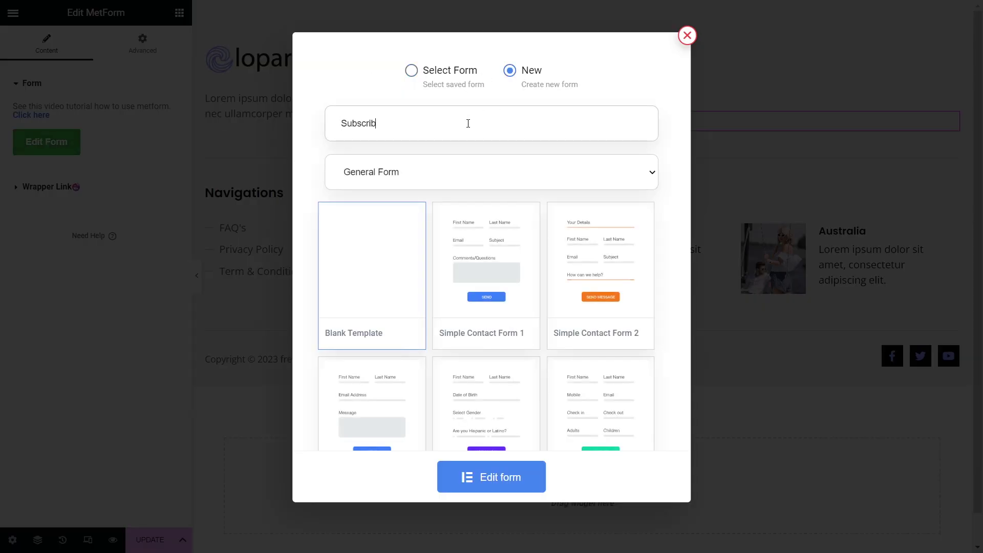
left_click(489, 478)
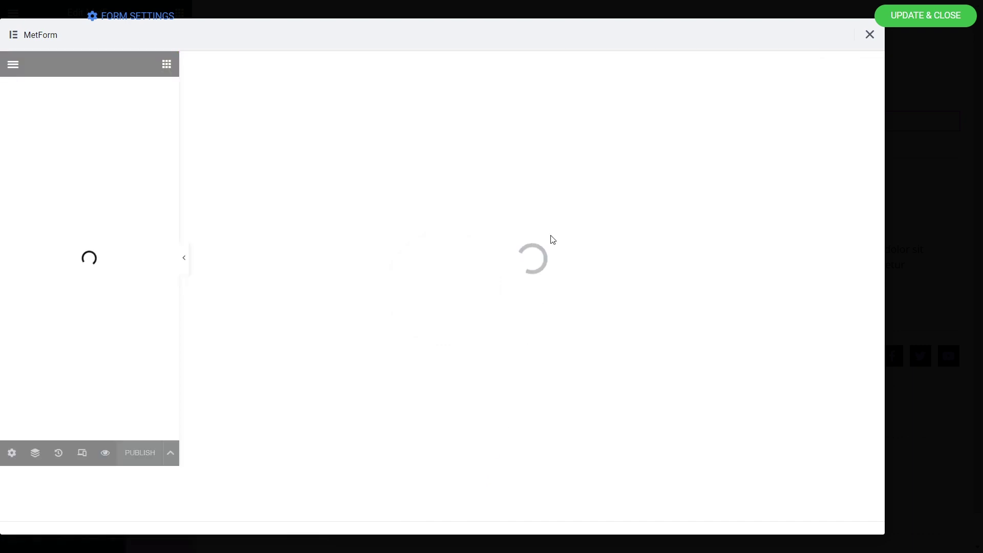
Step: Insert the Loparbay kit's subscribe form template into the form, save it, and exit the footer editor
left_click(544, 159)
left_click(292, 240)
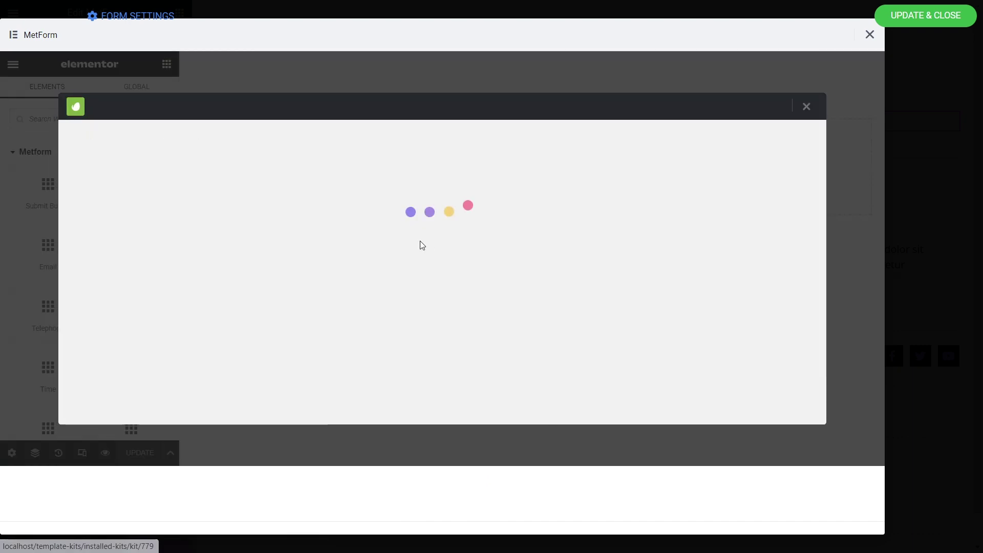
scroll(555, 307, "down", 15)
scroll(559, 251, "up", 3)
left_click(640, 328)
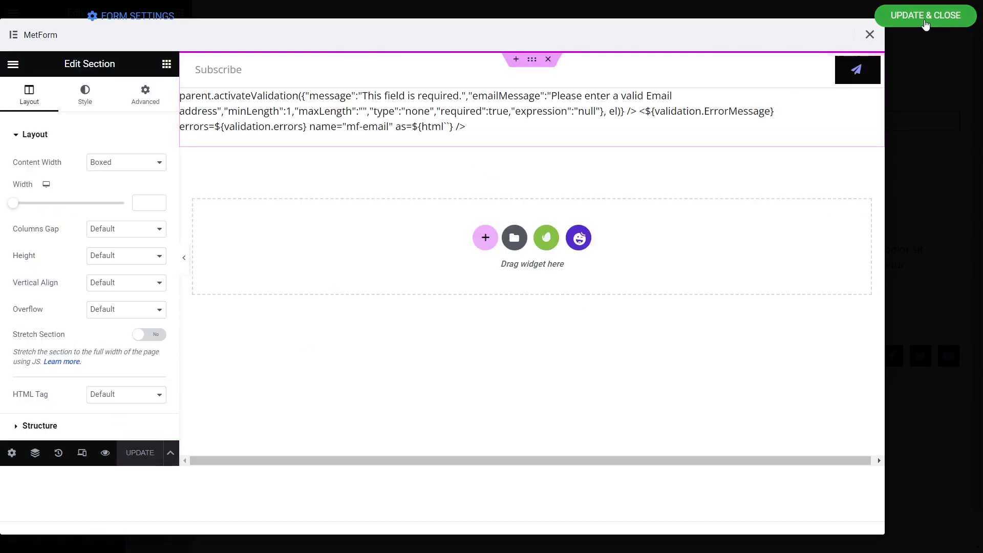
left_click(925, 15)
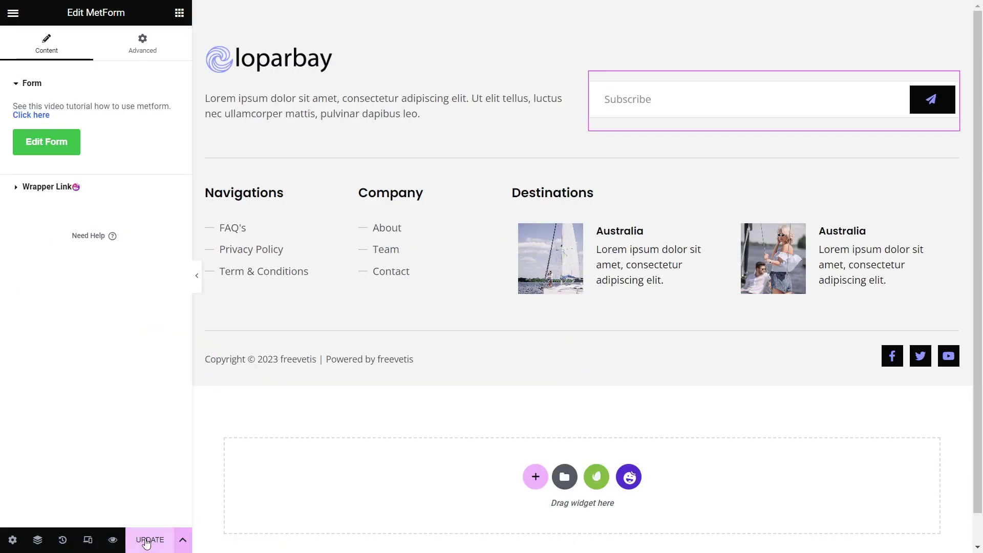
left_click(14, 13)
left_click(72, 261)
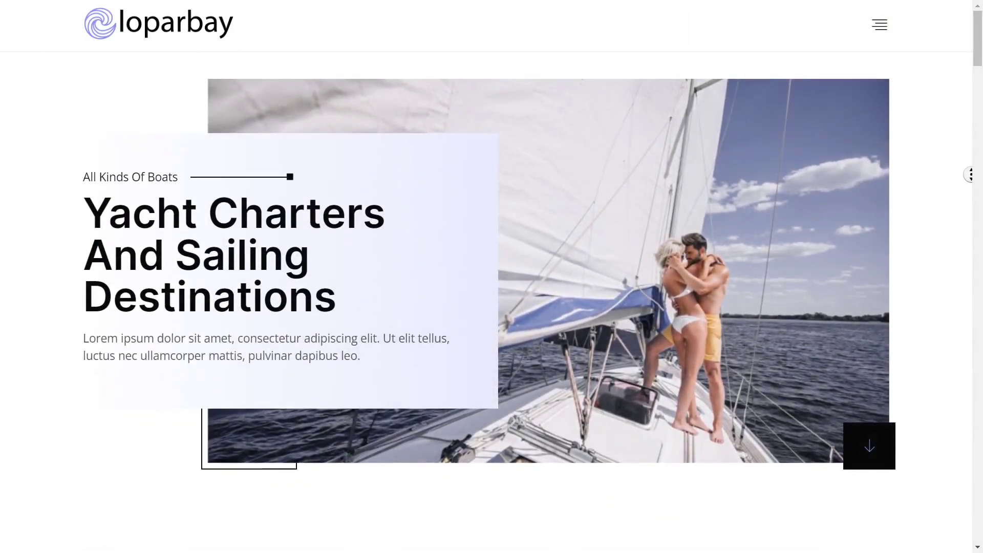
Step: Review the live home page from the header and hero section down through all content sections to the footer
scroll(969, 174, "down", 2)
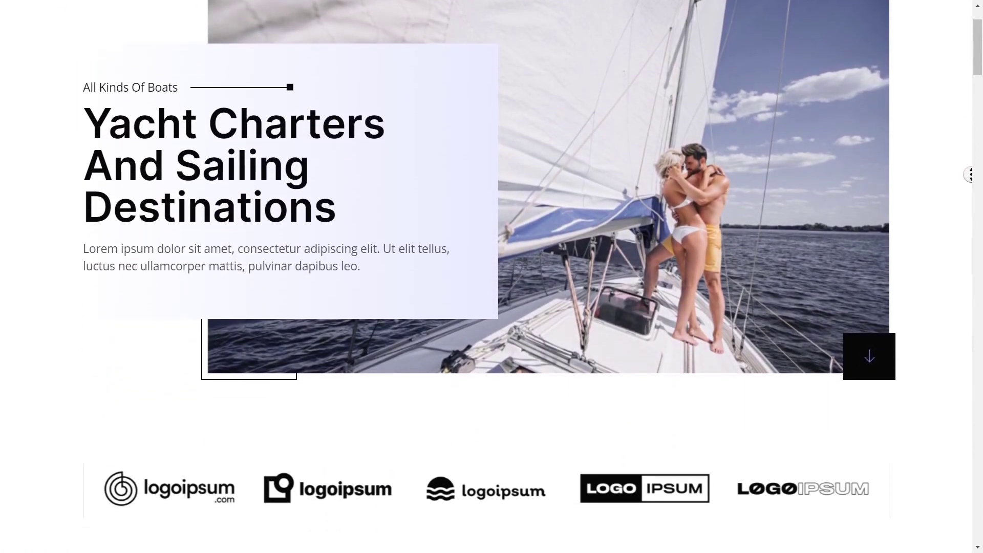
scroll(969, 174, "down", 10)
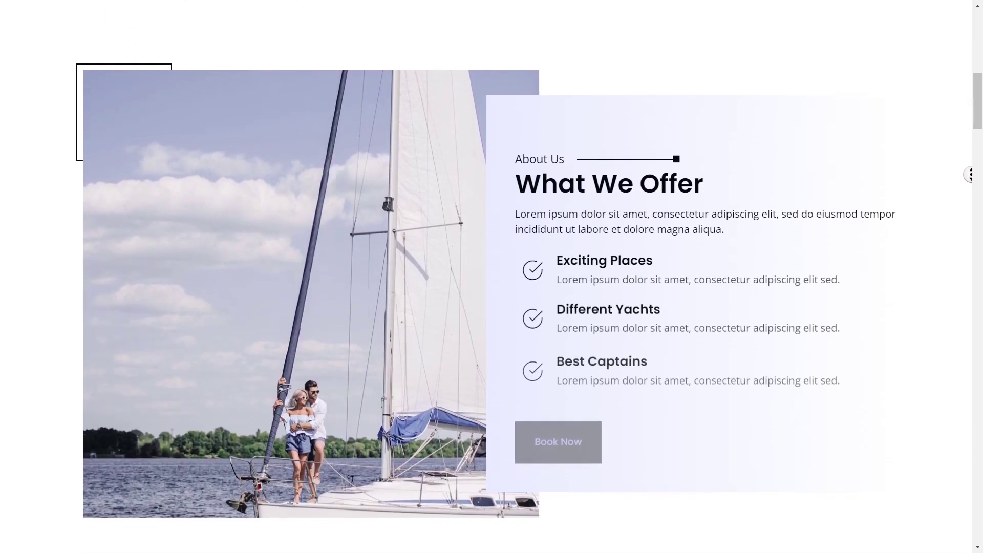
scroll(969, 174, "down", 10)
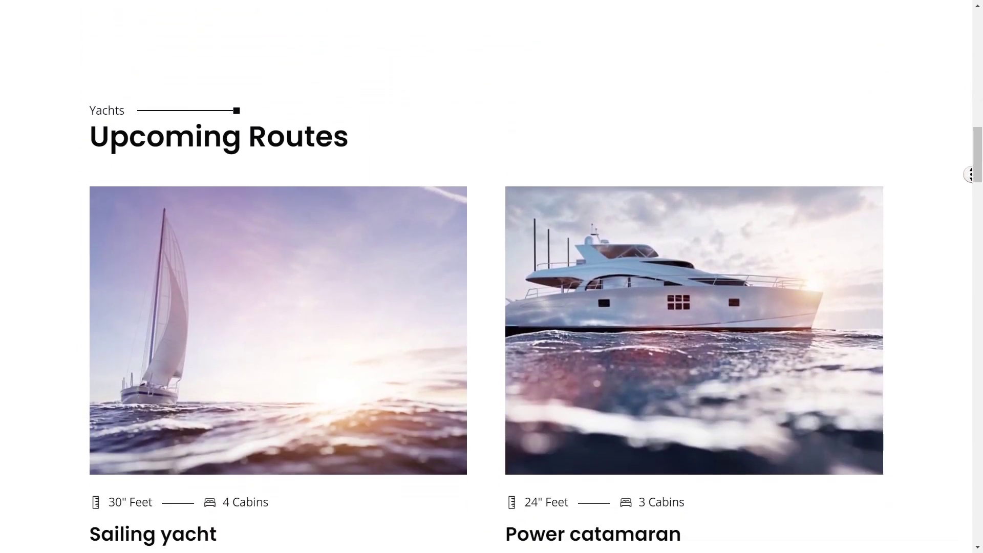
scroll(969, 174, "down", 10)
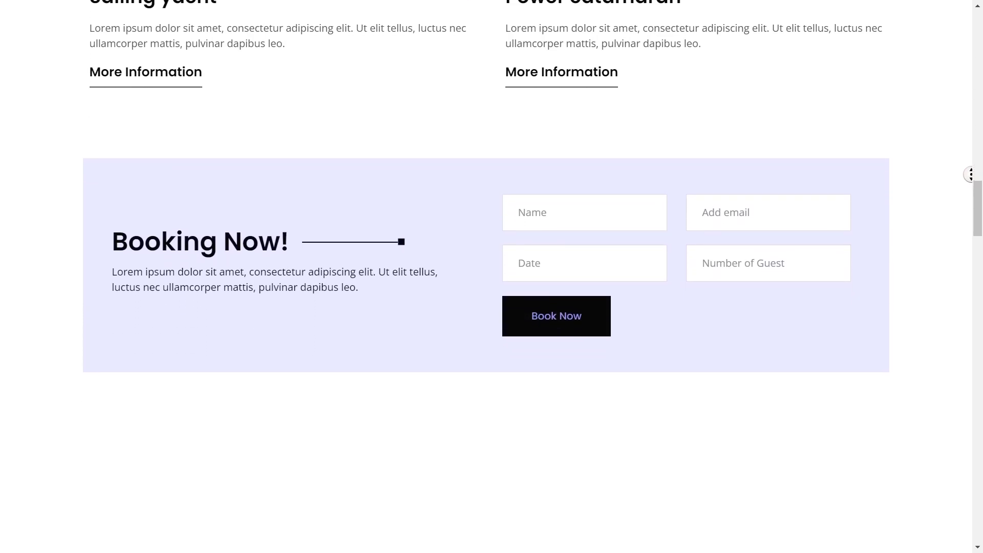
scroll(968, 174, "down", 10)
scroll(969, 174, "down", 10)
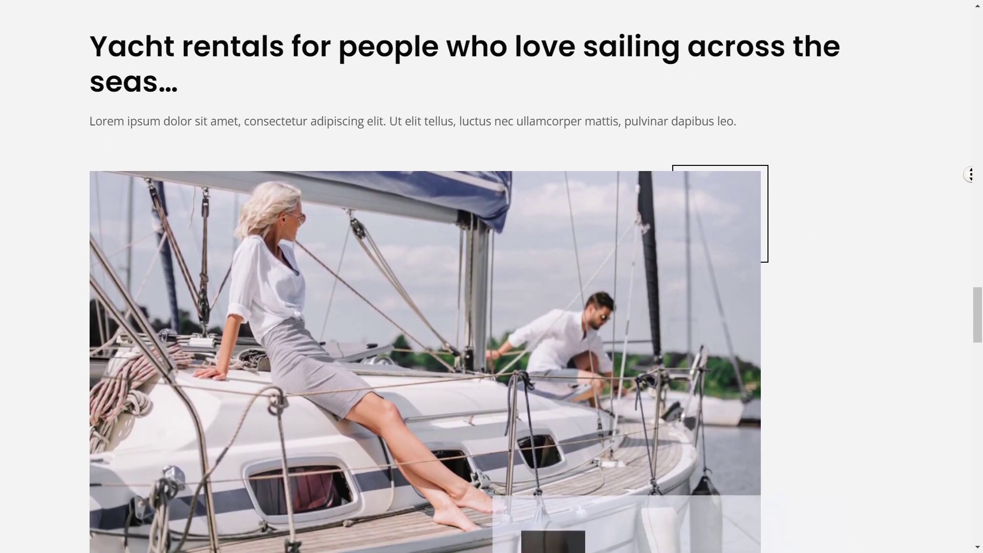
scroll(969, 174, "down", 10)
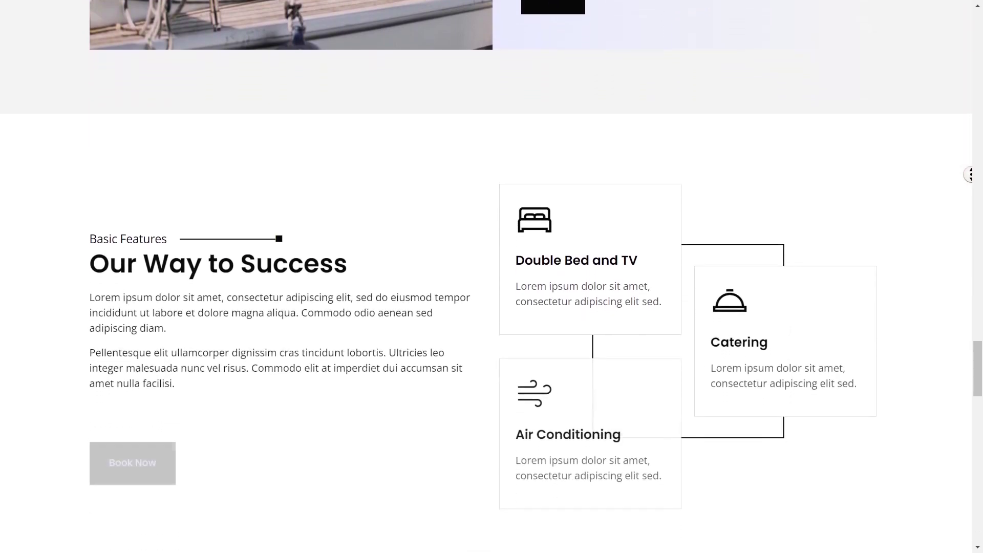
scroll(969, 174, "down", 12)
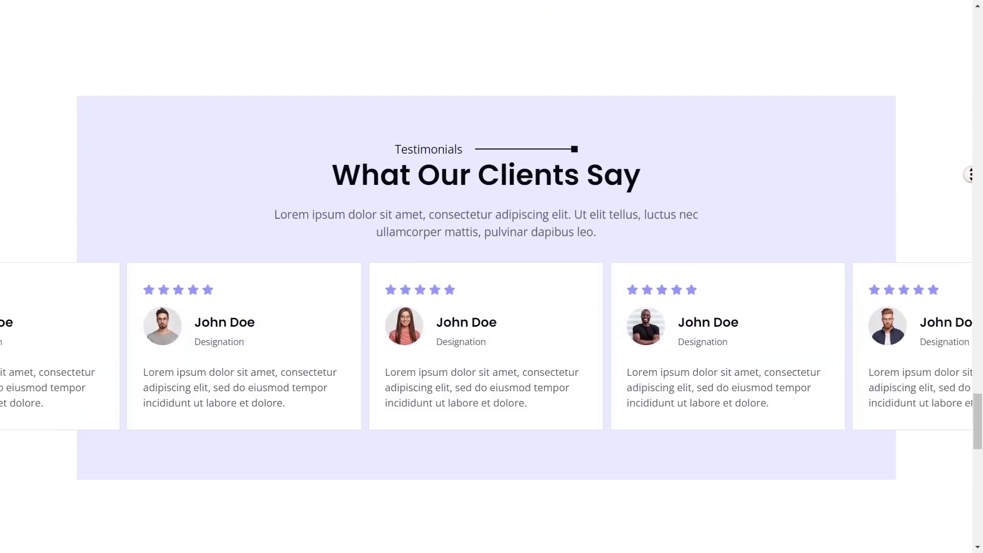
scroll(969, 174, "down", 10)
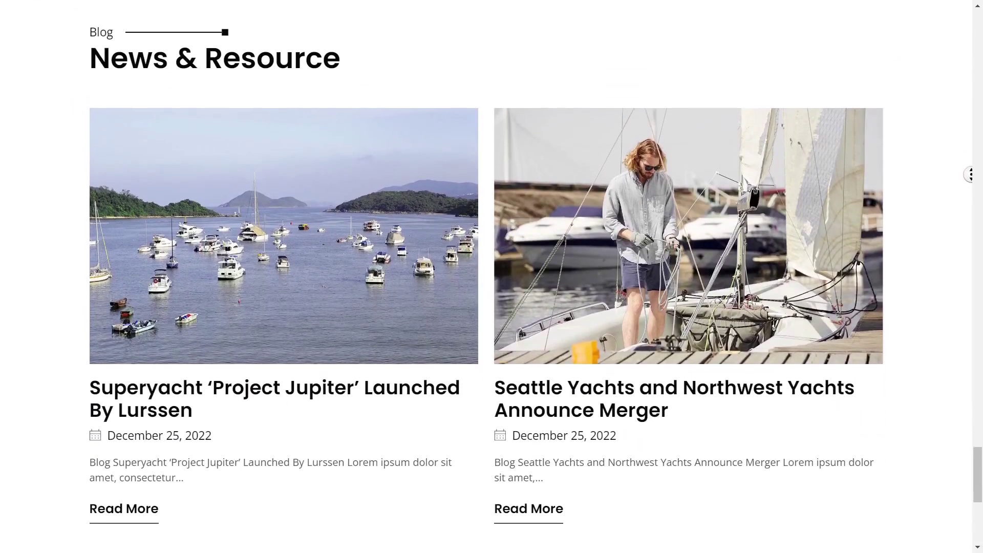
scroll(969, 174, "down", 8)
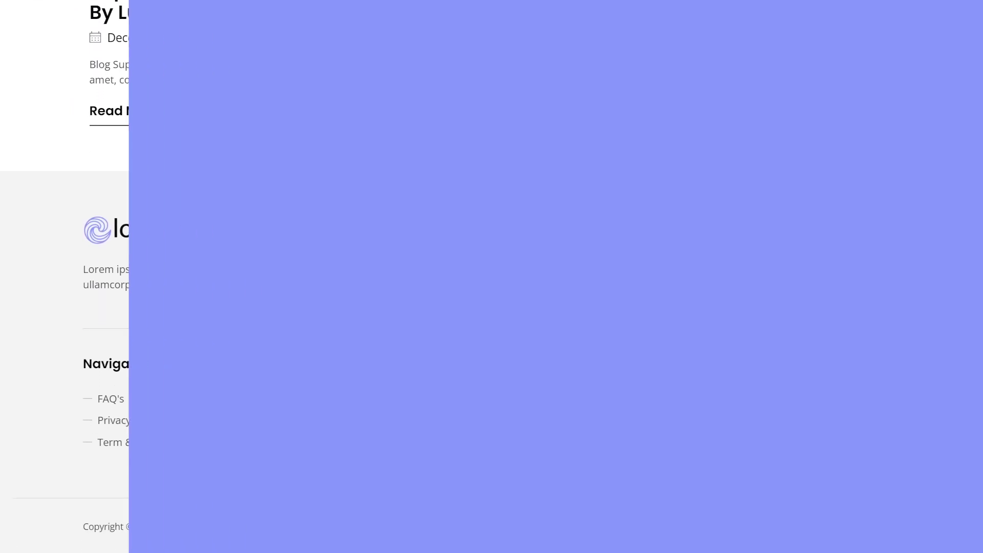